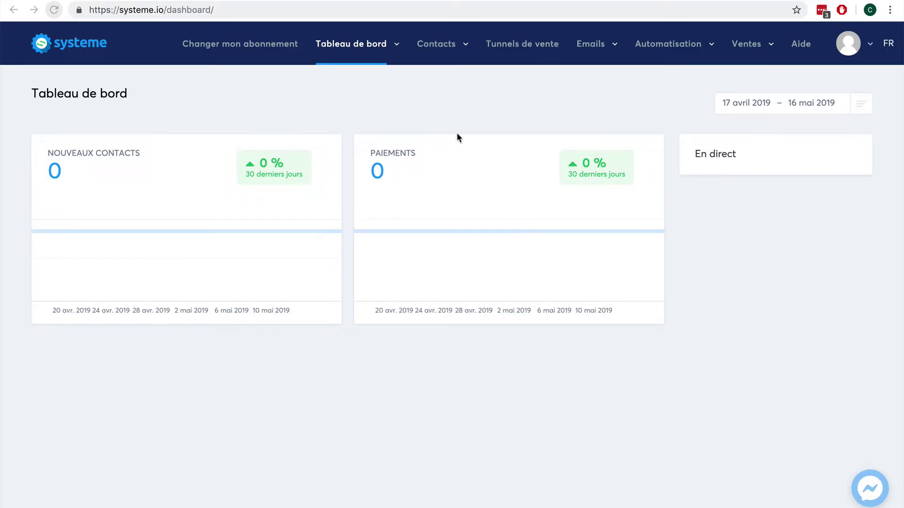
Step: Create and save a new contact tag named Client-ebook under Gérer les tags
left_click(437, 48)
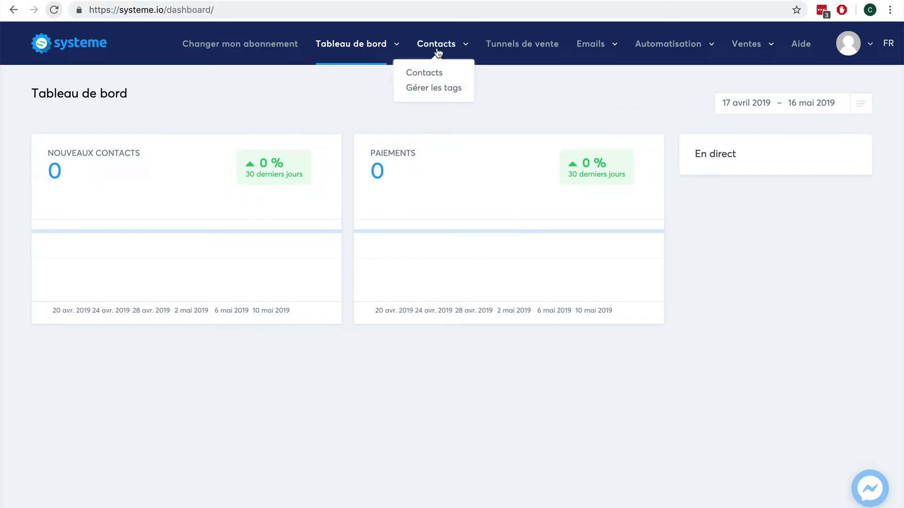
left_click(438, 90)
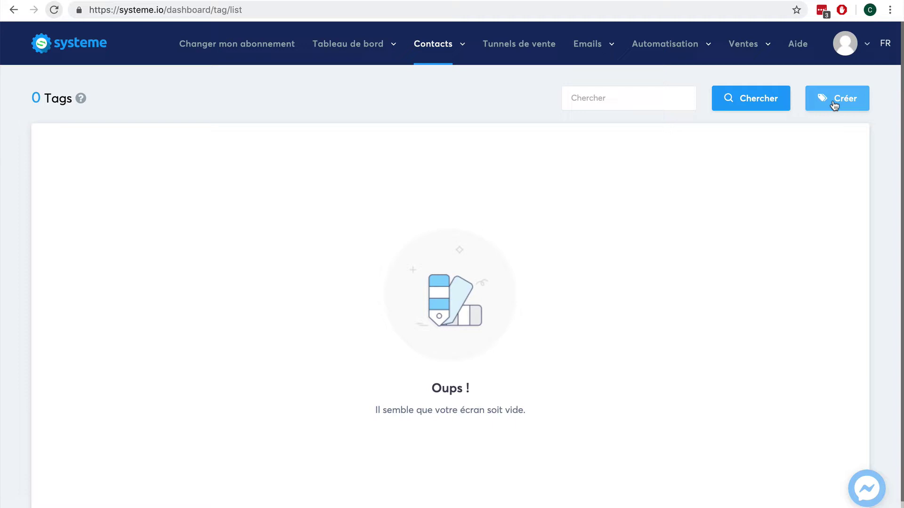
left_click(834, 105)
left_click(402, 148)
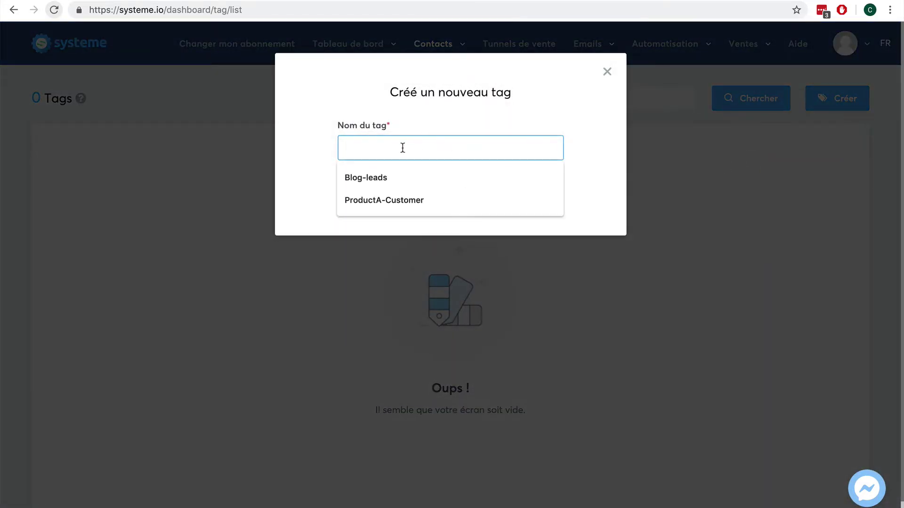
type("Client-eb")
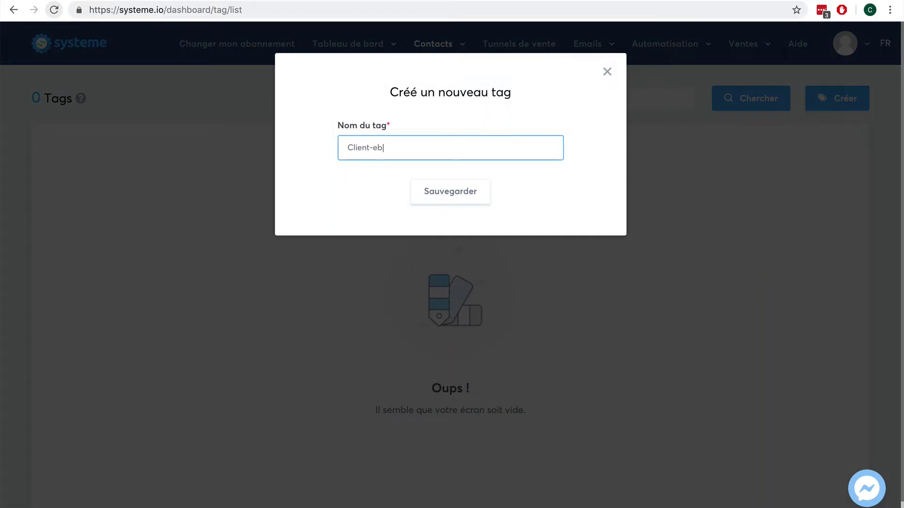
type("ook")
left_click(436, 192)
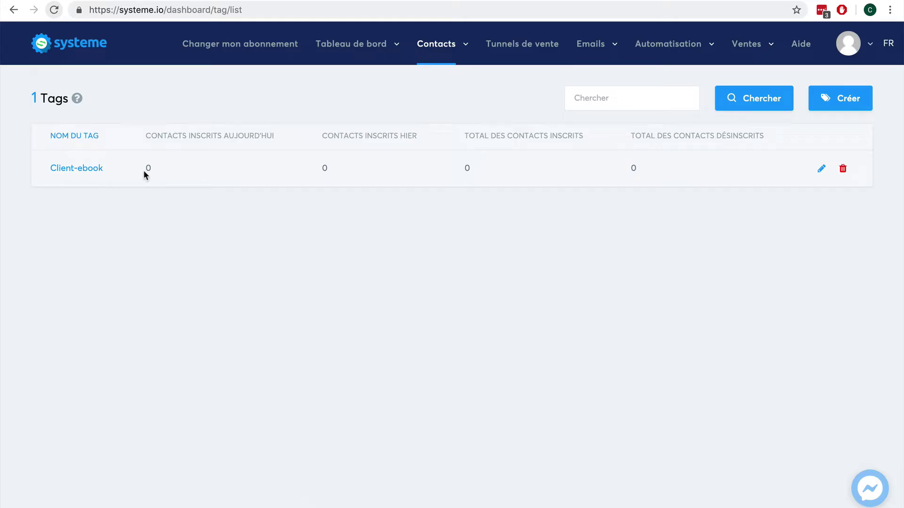
left_click(517, 47)
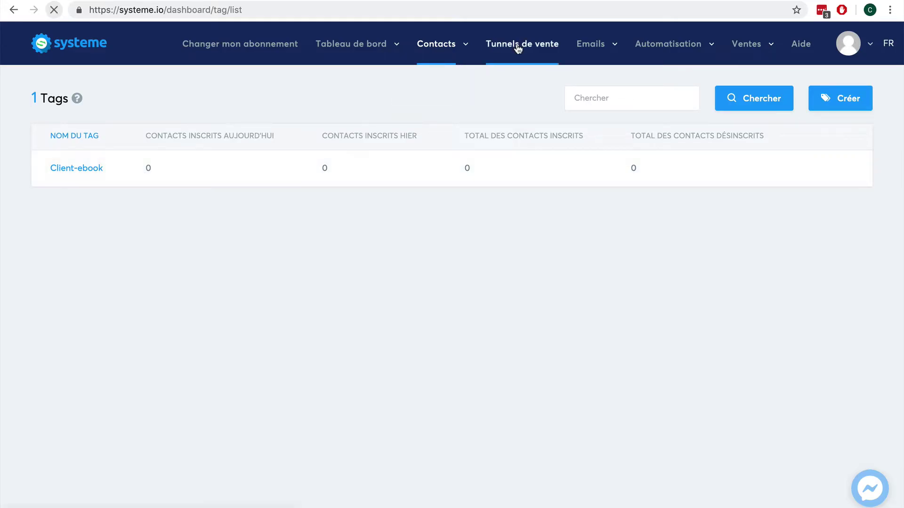
Step: Create a 'Vente ebook' funnel of type Vendez vos produits with Euro currency
left_click(827, 99)
left_click(355, 137)
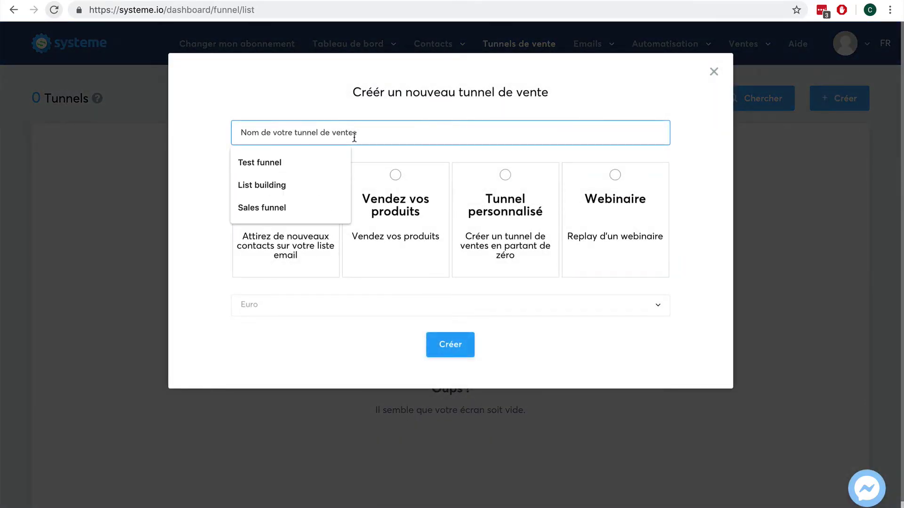
type("Vente ebook")
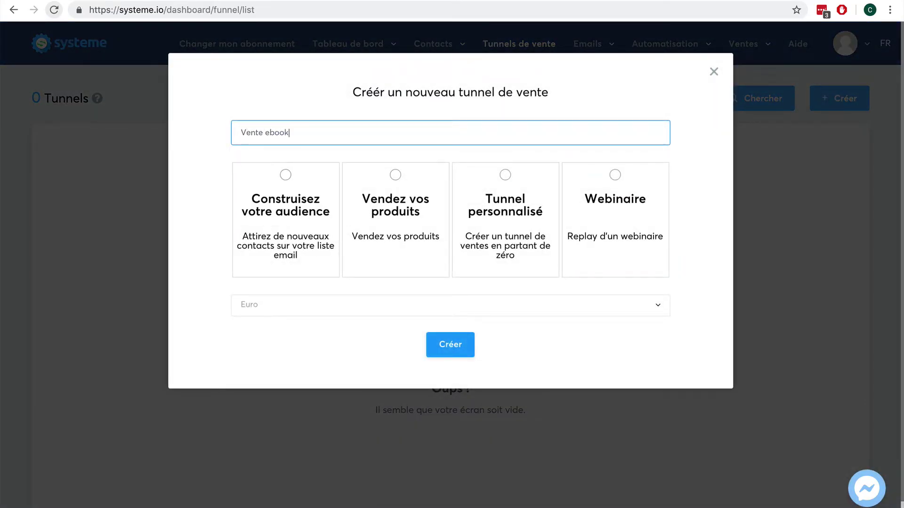
left_click(397, 176)
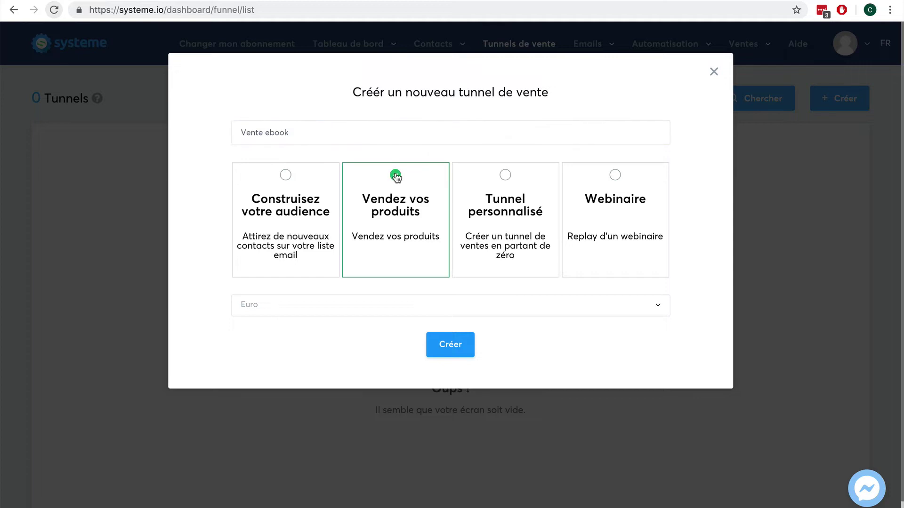
left_click(342, 312)
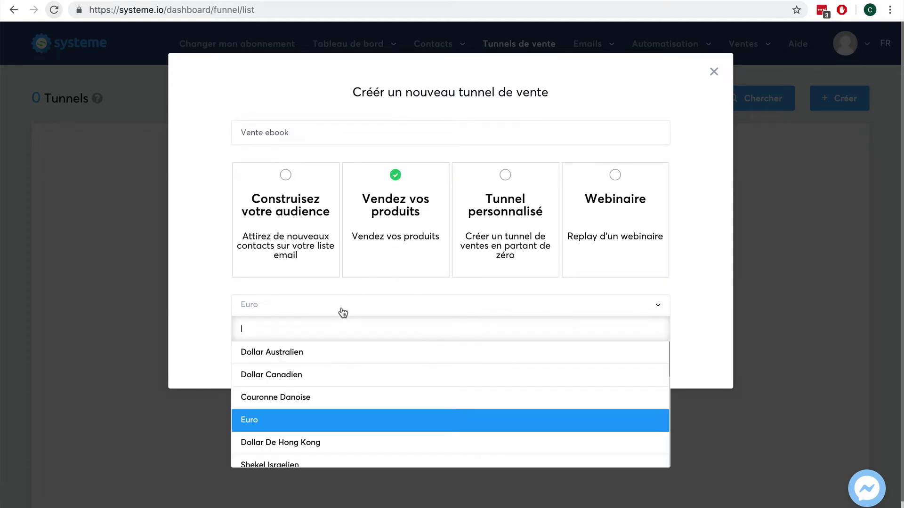
left_click(210, 307)
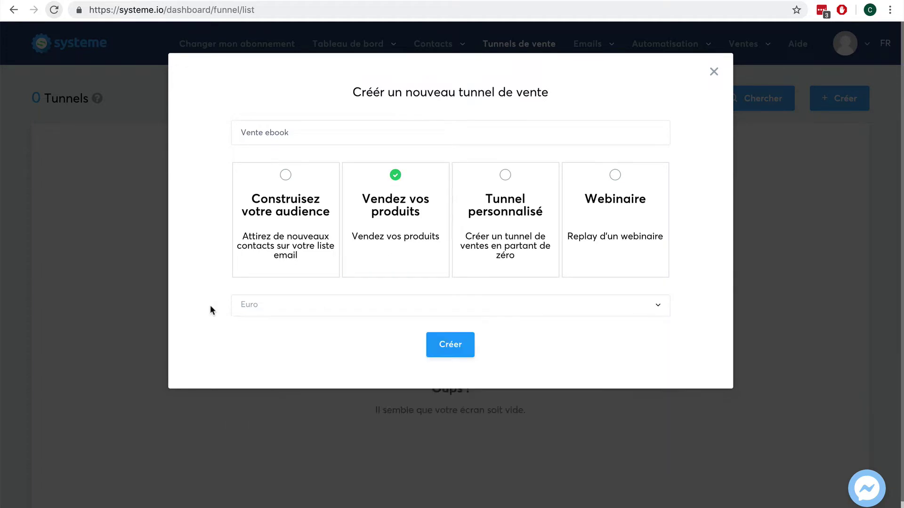
left_click(445, 342)
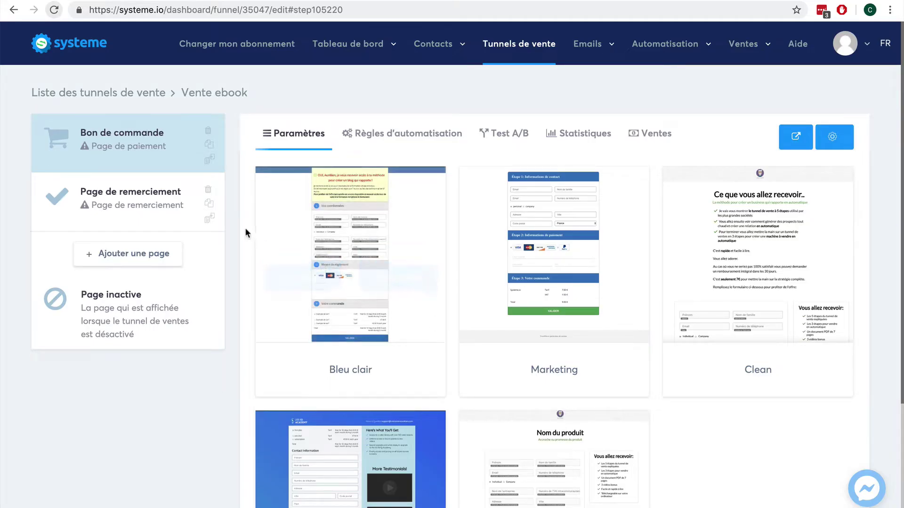
Step: Apply the Clean template to the Bon de commande order page
mouse_move(746, 237)
mouse_move(719, 243)
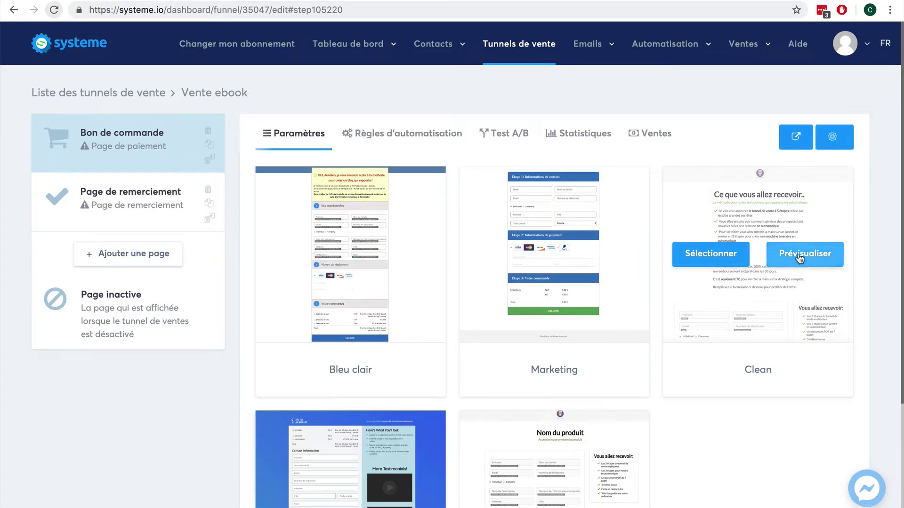
left_click(685, 257)
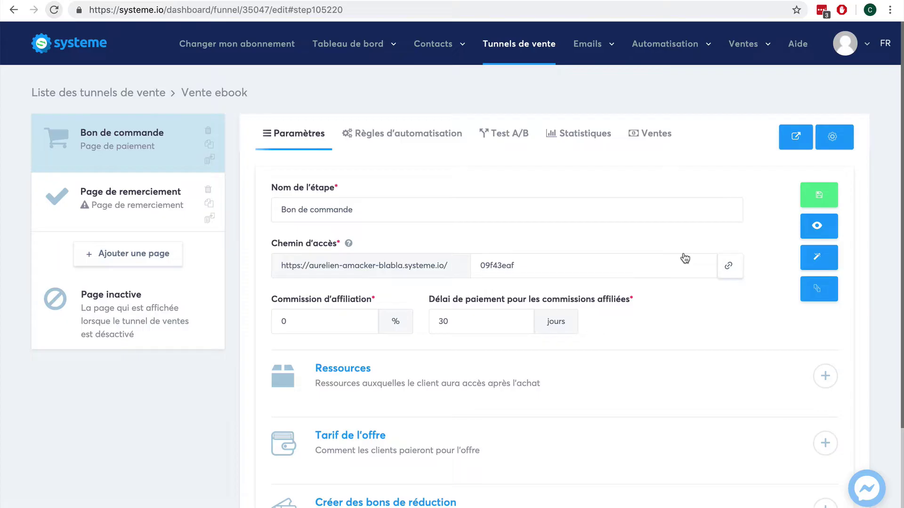
Step: Look over the order page in the page editor, then return to the funnel
left_click(818, 257)
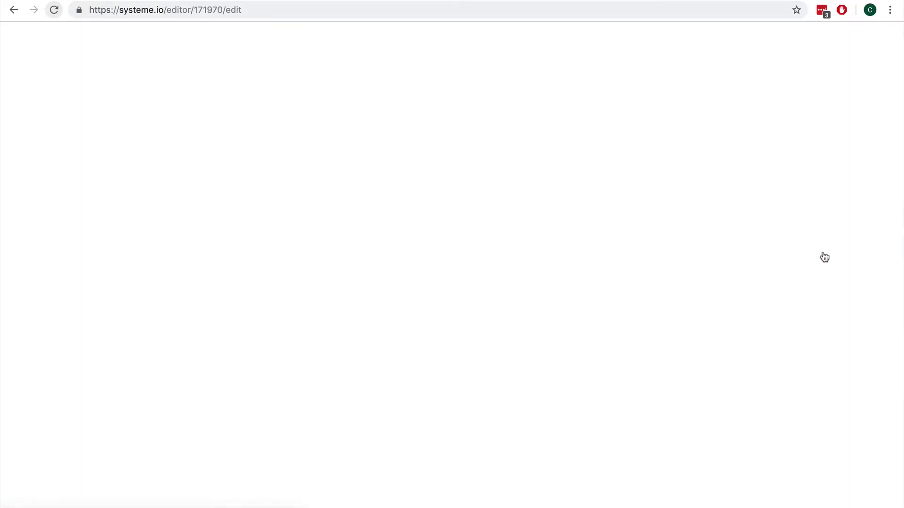
scroll(681, 250, "down", 5)
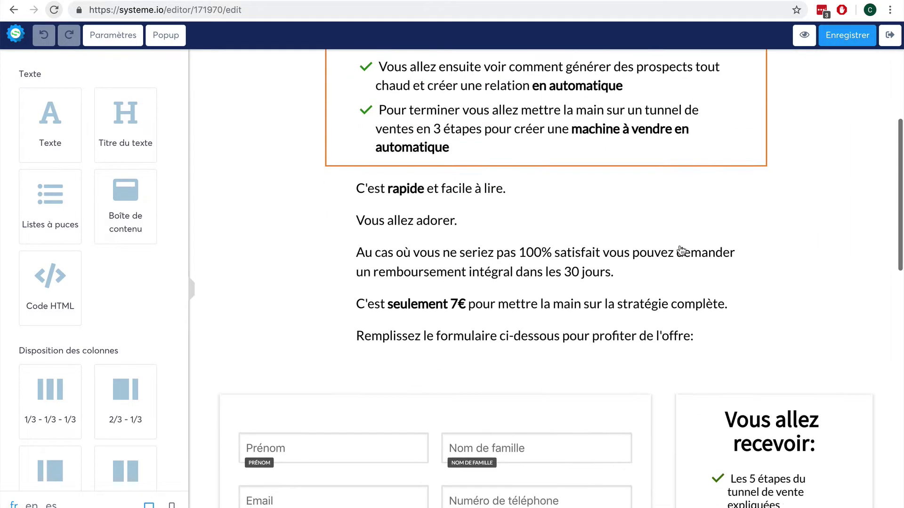
scroll(681, 250, "down", 14)
scroll(678, 251, "up", 10)
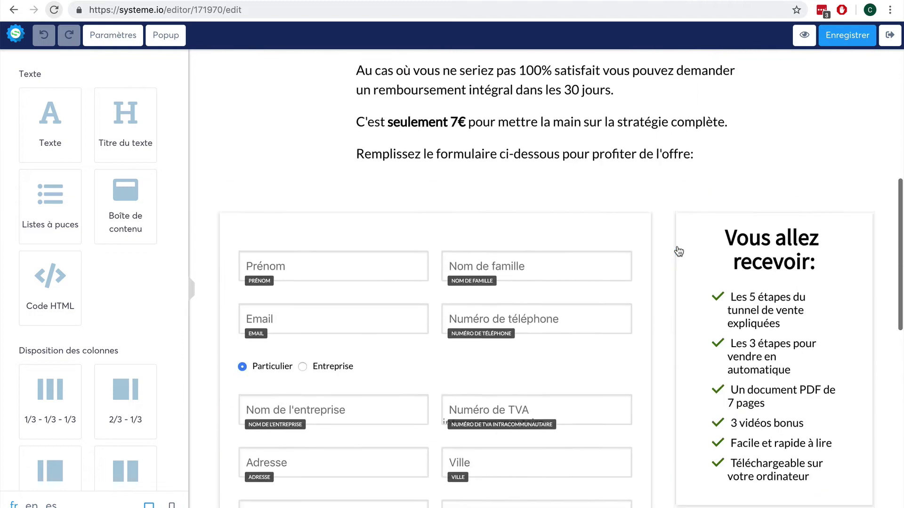
scroll(679, 251, "up", 4)
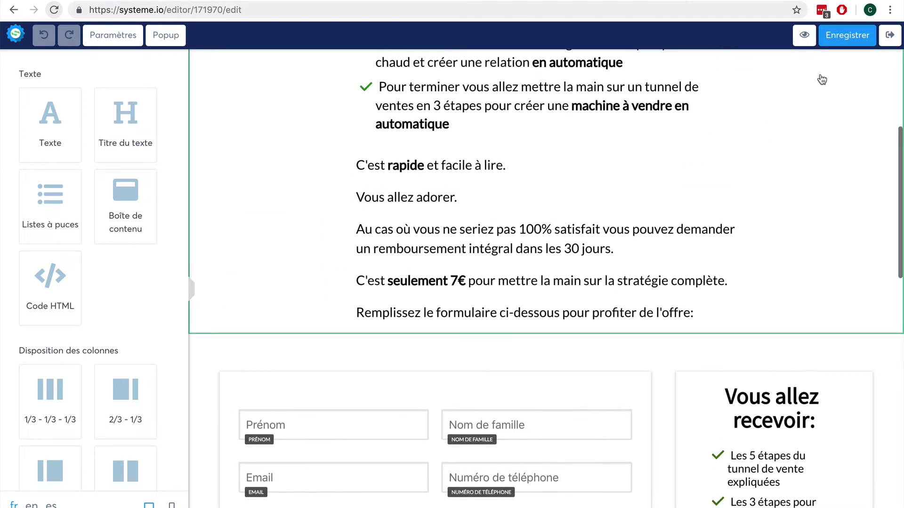
left_click(891, 38)
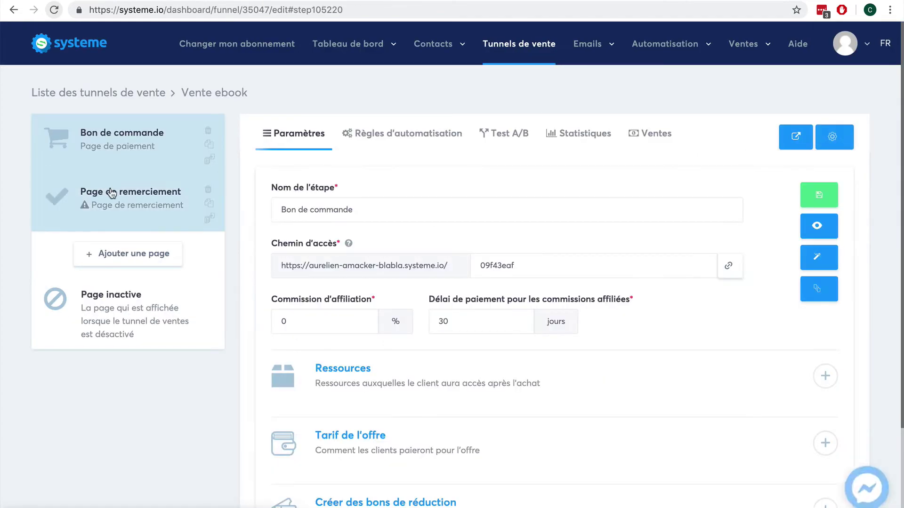
Step: Apply the Page de remerciement template to the thank-you step
left_click(111, 193)
mouse_move(439, 244)
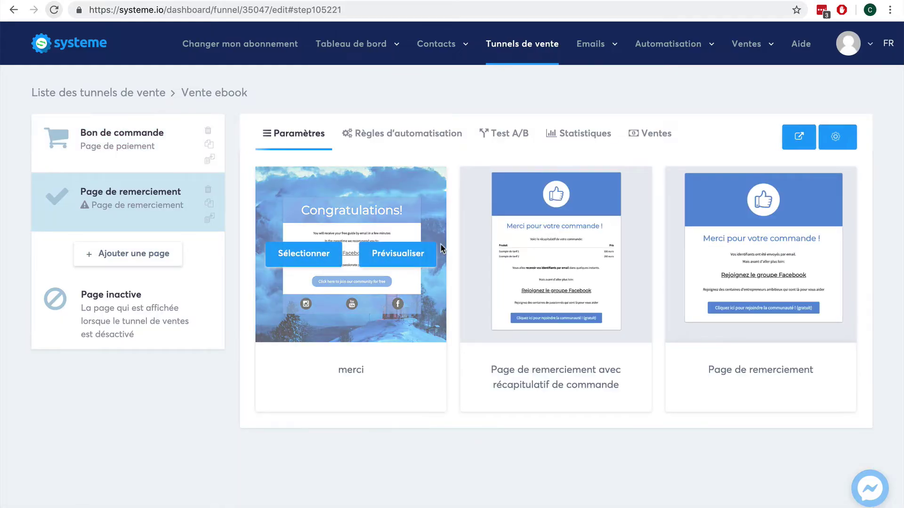
left_click(730, 258)
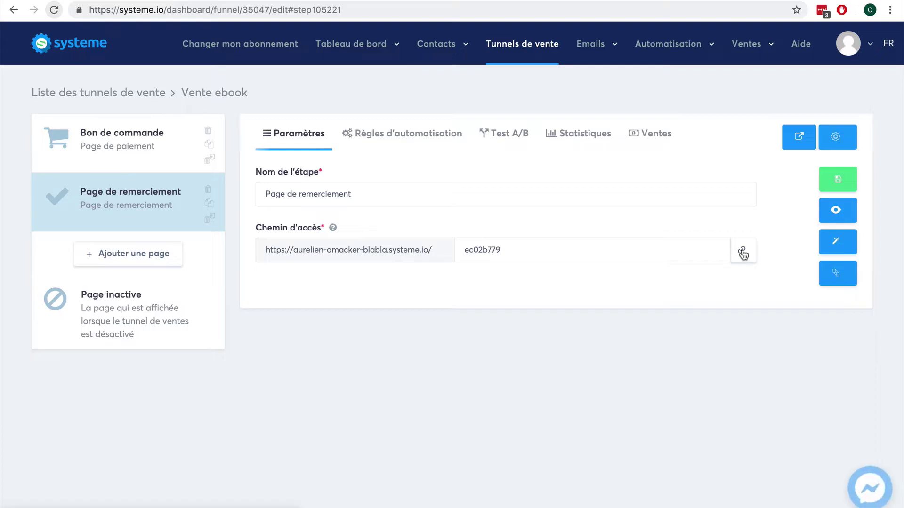
Step: Add a new funnel step named 'Page de vente' of type Page de vente
left_click(124, 254)
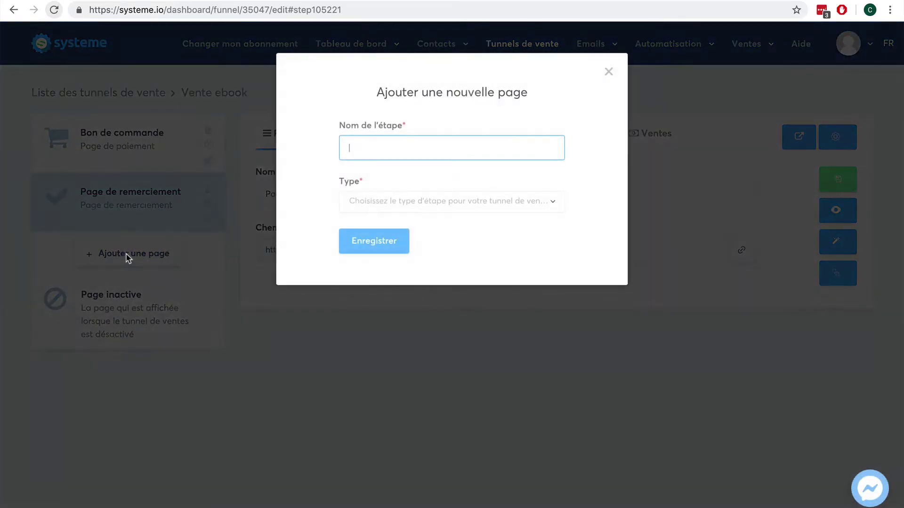
type("Page de vente")
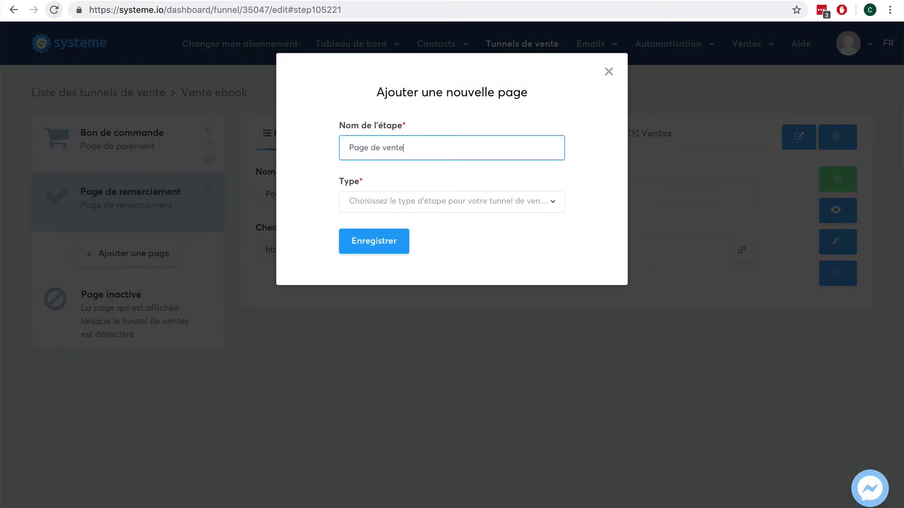
left_click(478, 202)
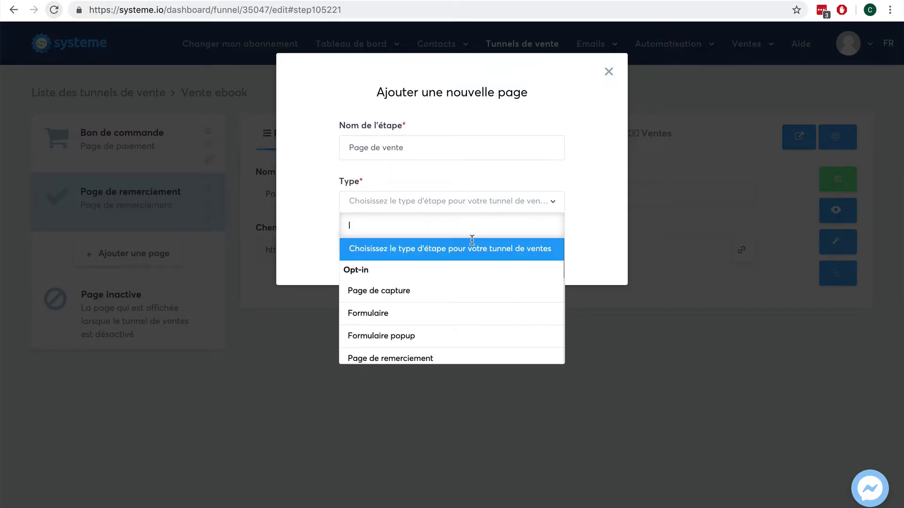
scroll(462, 296, "down", 3)
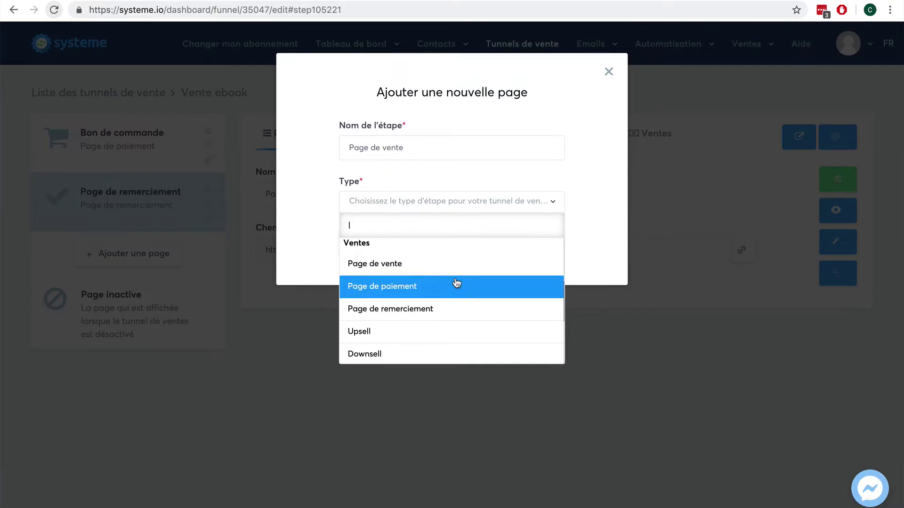
left_click(456, 266)
left_click(376, 242)
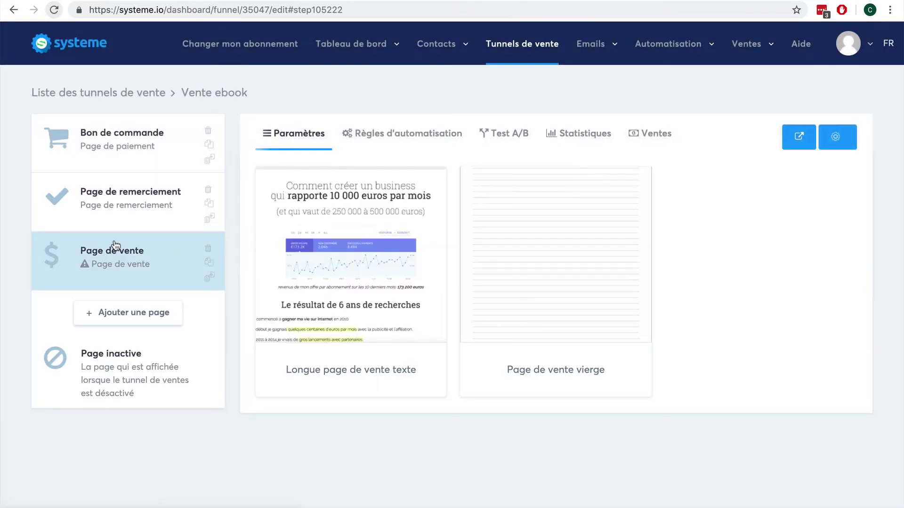
Step: Move Page de vente to the funnel start, apply the Longue page de vente texte template, and save
left_click_drag(103, 252, 97, 126)
mouse_move(310, 202)
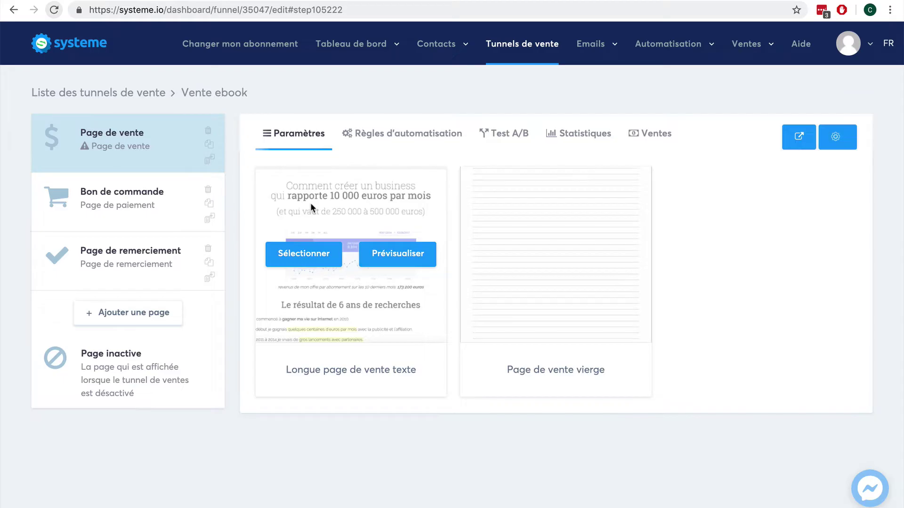
left_click(310, 257)
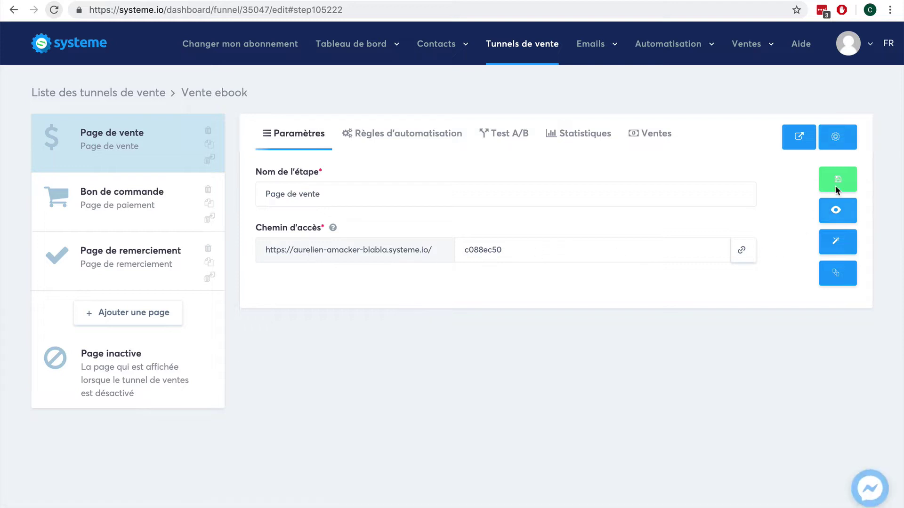
left_click(843, 176)
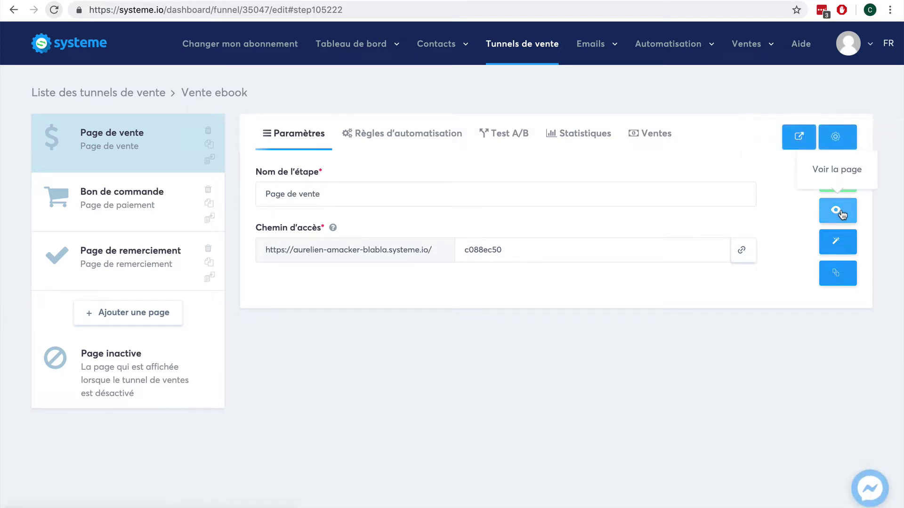
left_click(840, 179)
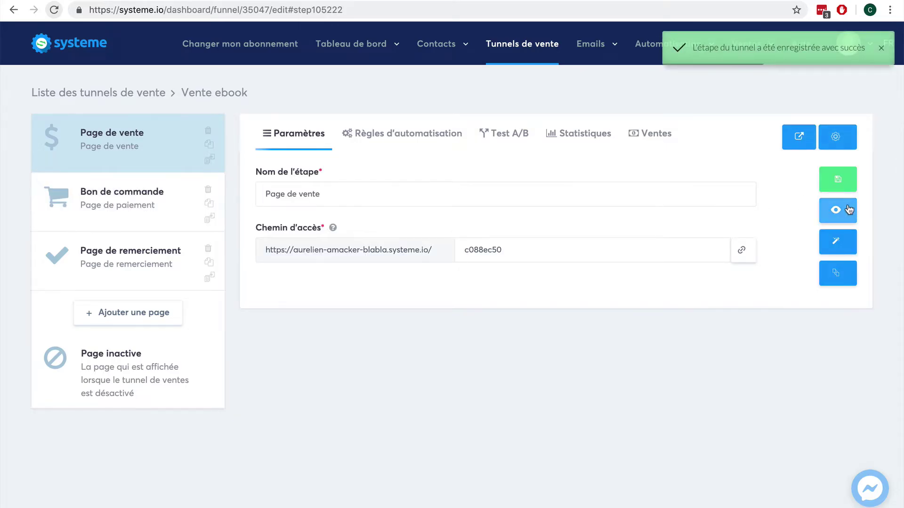
Step: View the live sales page and scroll through it
left_click(842, 210)
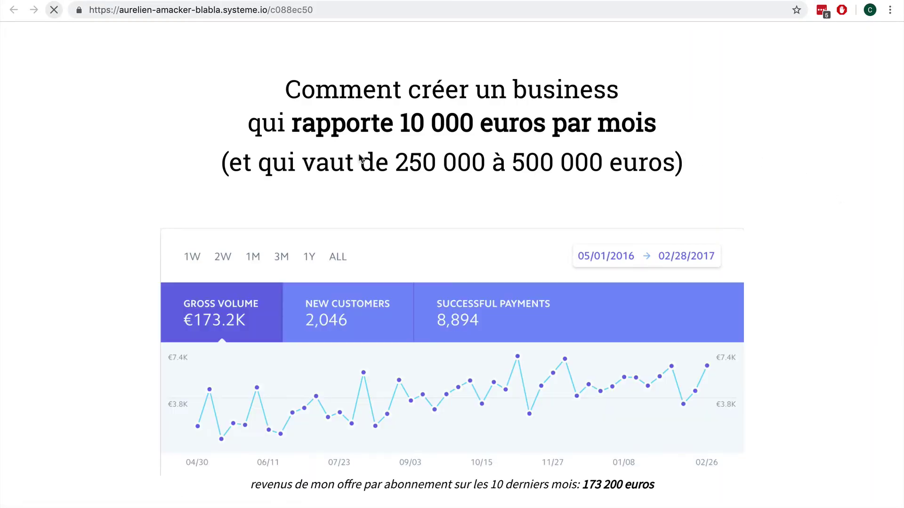
scroll(508, 264, "down", 2)
scroll(509, 262, "down", 7)
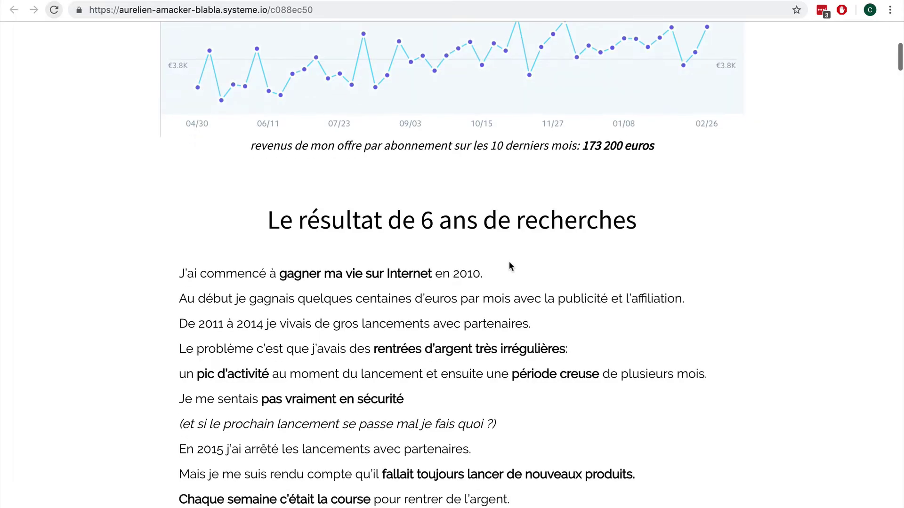
scroll(509, 263, "down", 8)
scroll(509, 266, "down", 15)
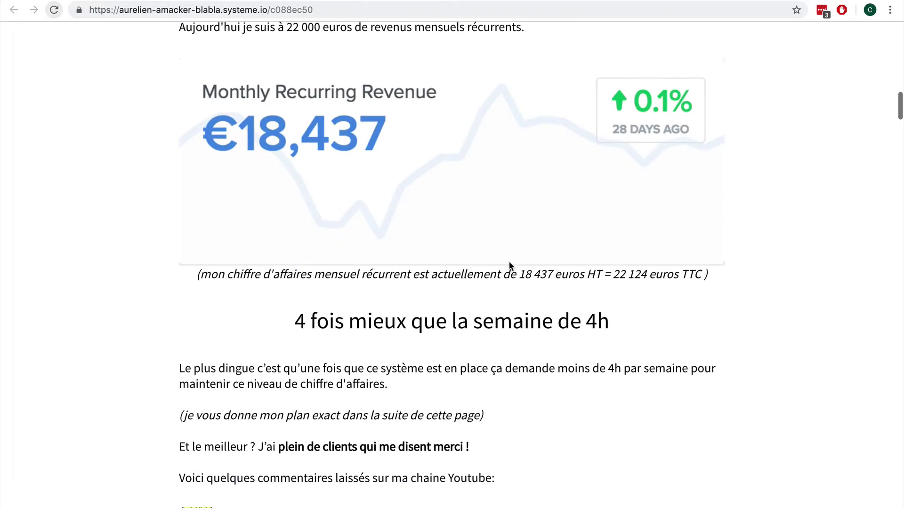
scroll(508, 266, "down", 18)
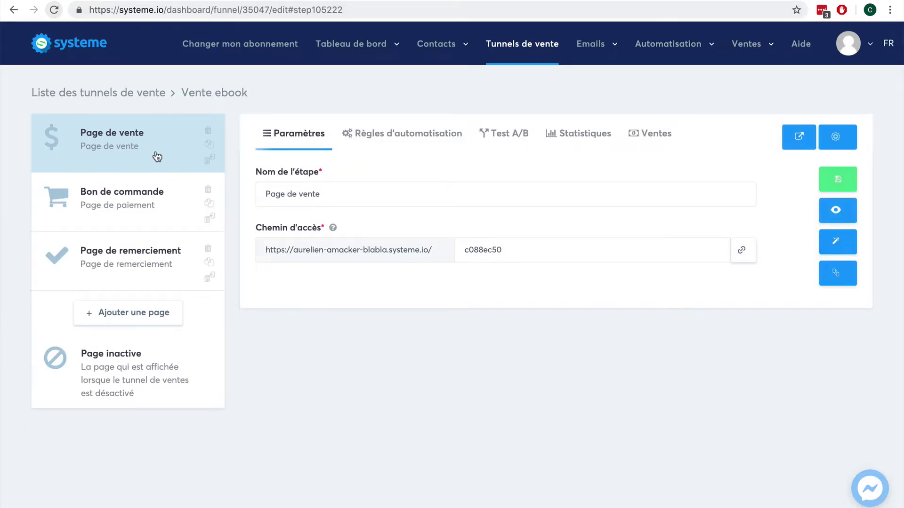
Step: Open the Bon de commande step settings and add a new, empty resource entry
left_click(140, 200)
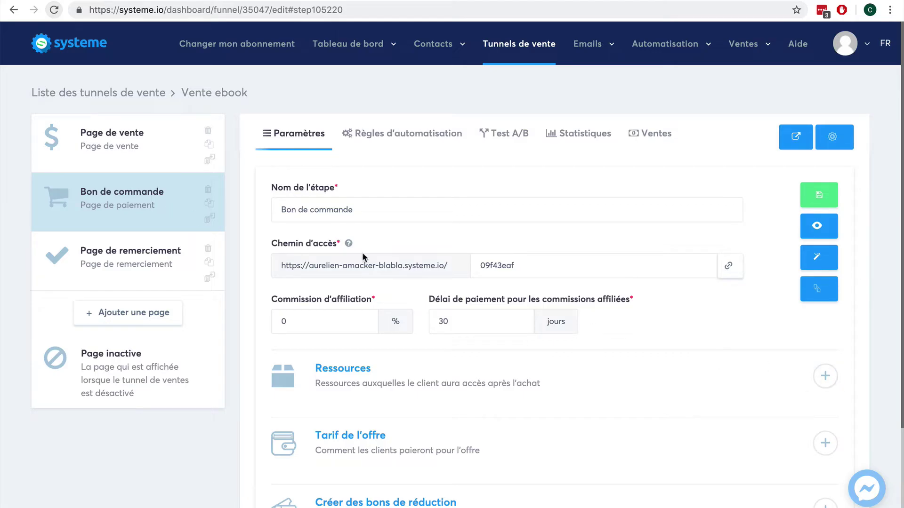
scroll(853, 338, "down", 3)
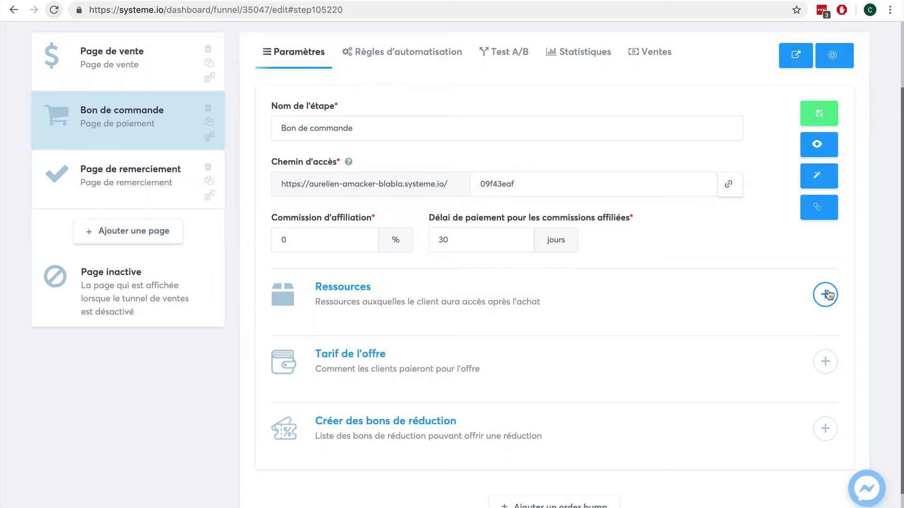
scroll(831, 272, "up", 3)
mouse_move(662, 47)
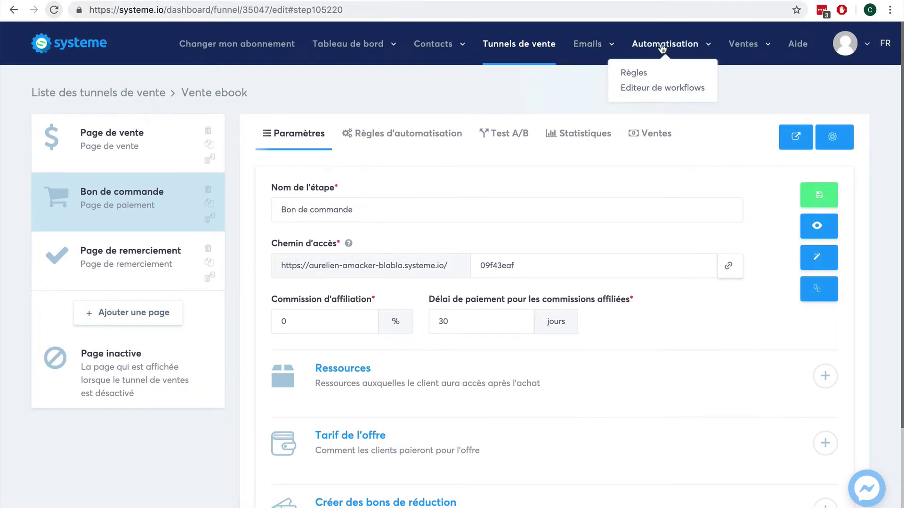
mouse_move(744, 49)
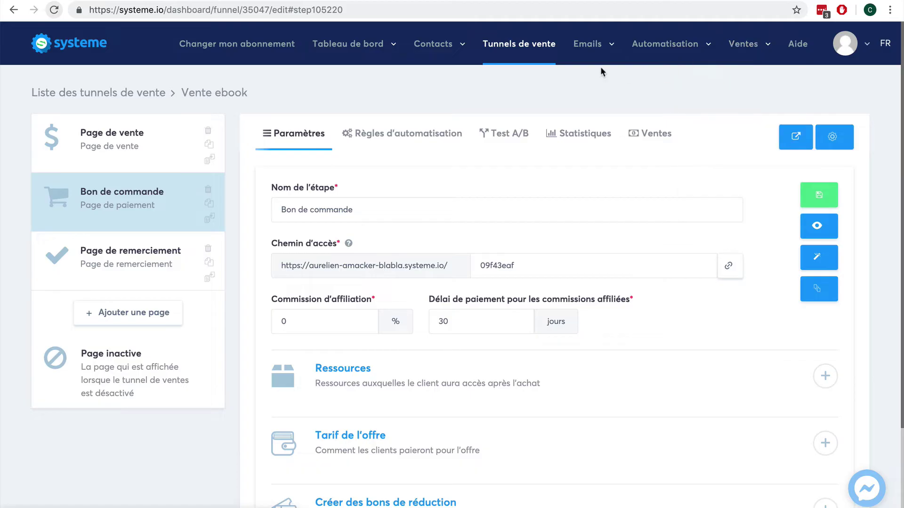
scroll(883, 231, "down", 2)
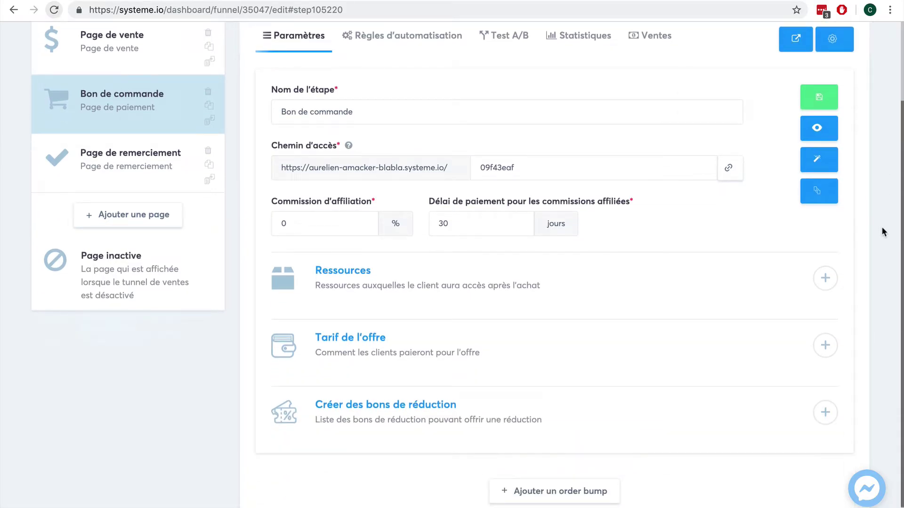
left_click(825, 278)
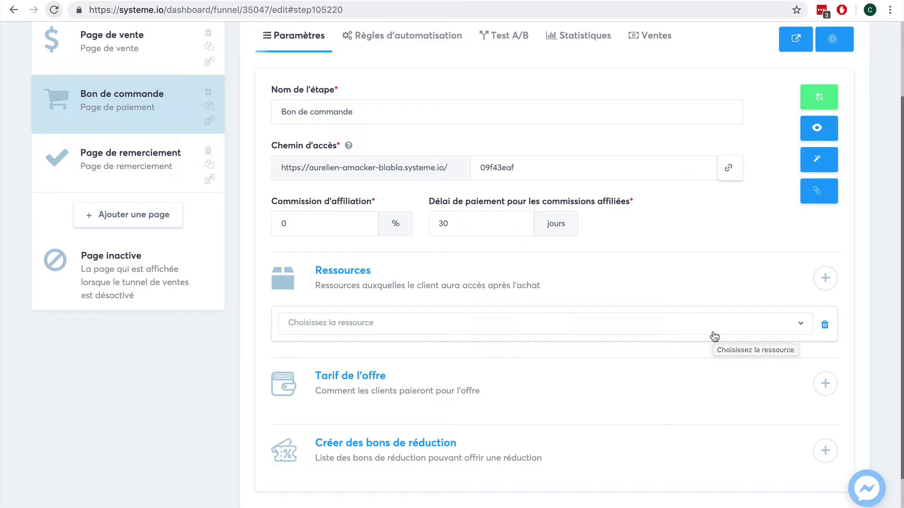
Step: Set the resource to Ajouter un tag with the Client-ebook tag
left_click(713, 335)
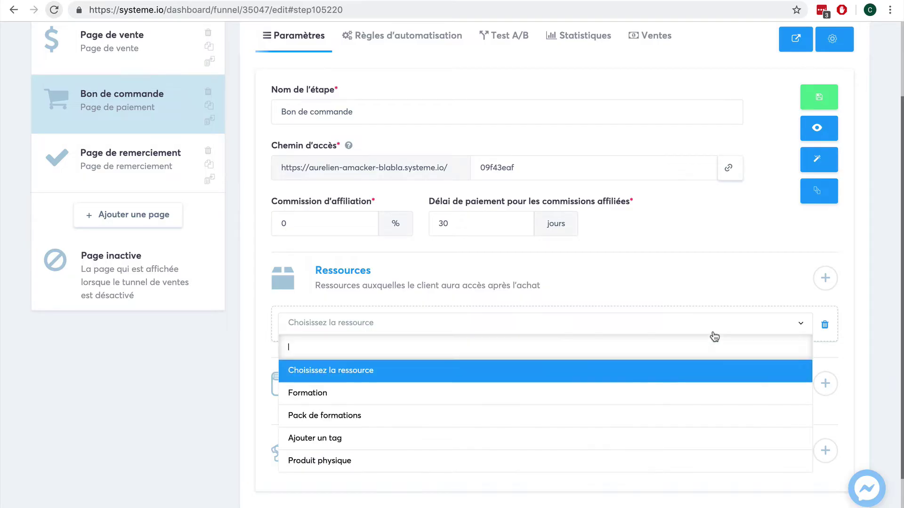
left_click(654, 437)
left_click(487, 369)
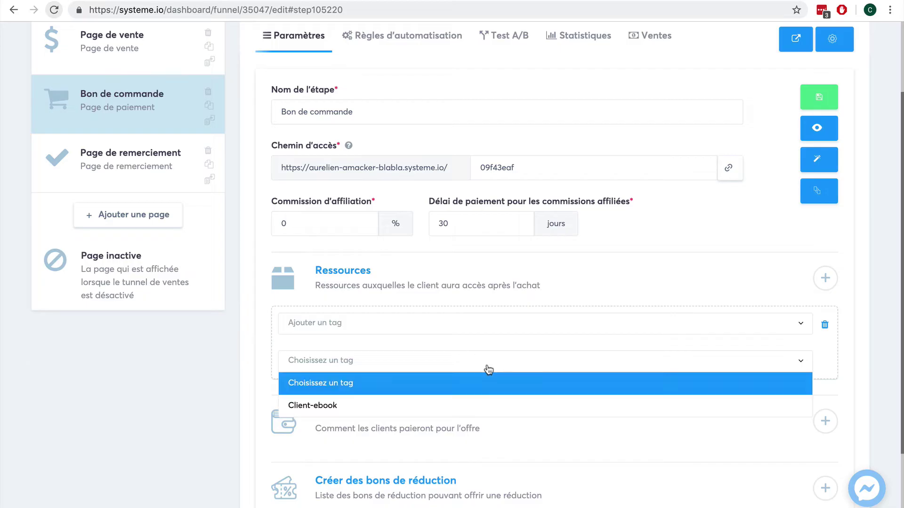
left_click(485, 406)
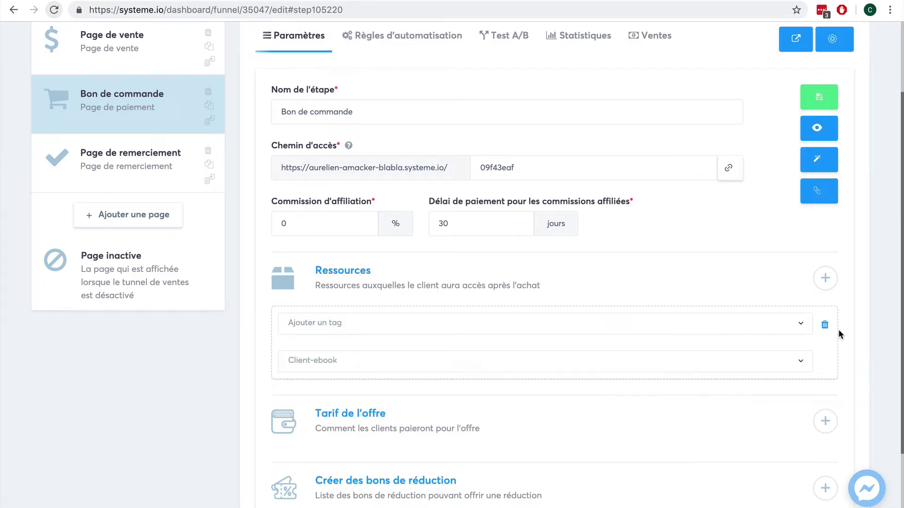
Step: Add a second resource slot and leave its type unselected
left_click(825, 278)
scroll(857, 347, "down", 1)
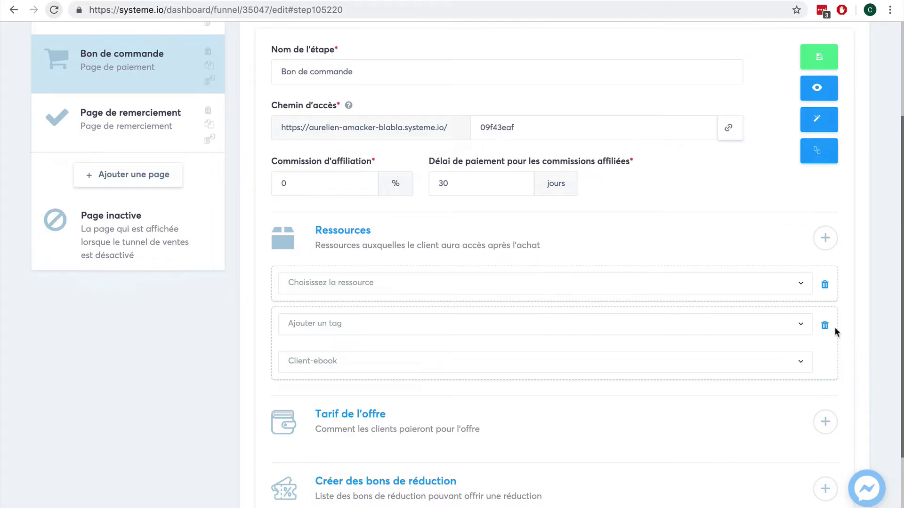
left_click(738, 291)
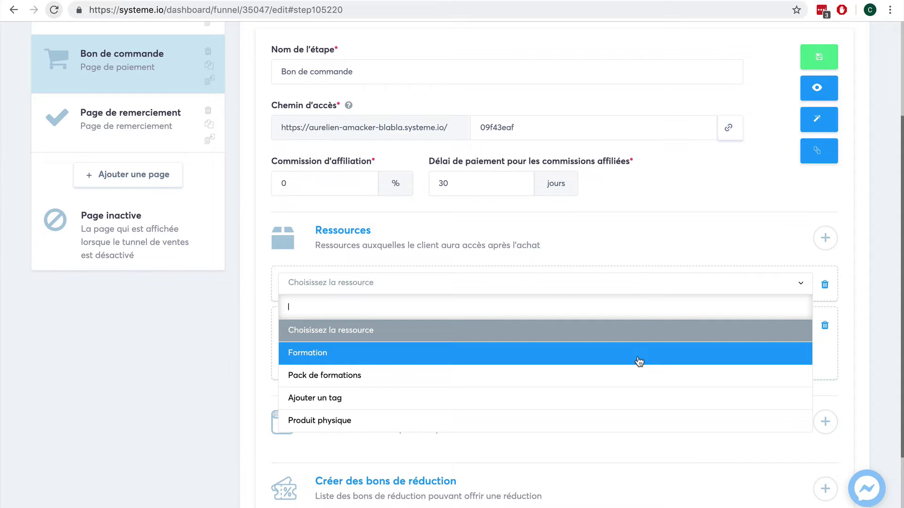
scroll(628, 405, "down", 1)
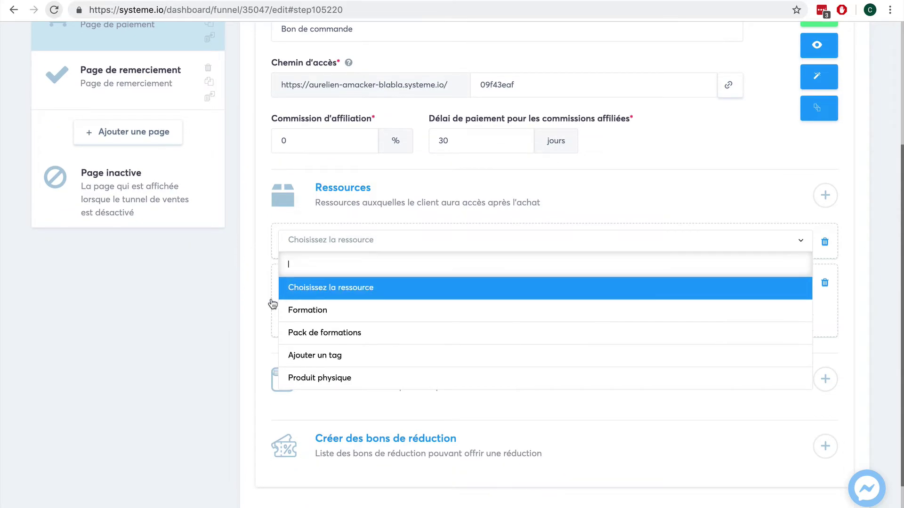
left_click(237, 299)
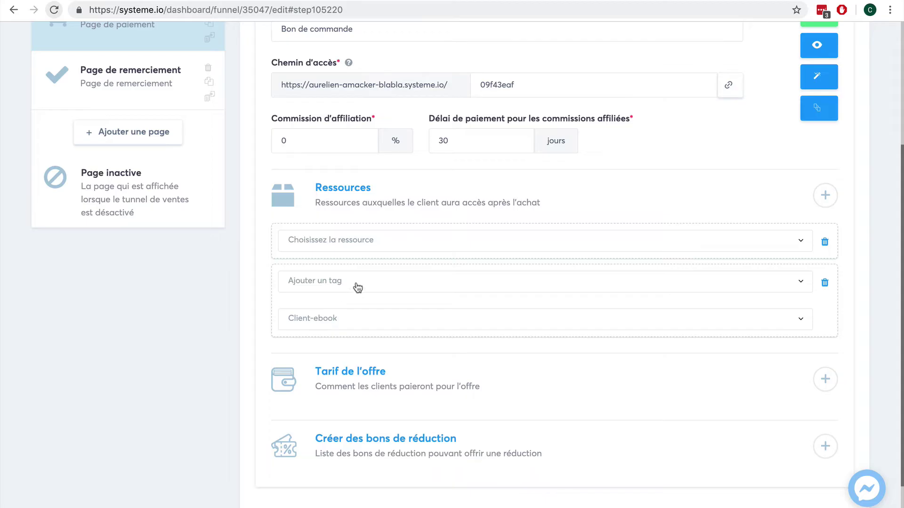
Step: Attempt to save the order step and check the tag resource's type options
scroll(845, 229, "up", 2)
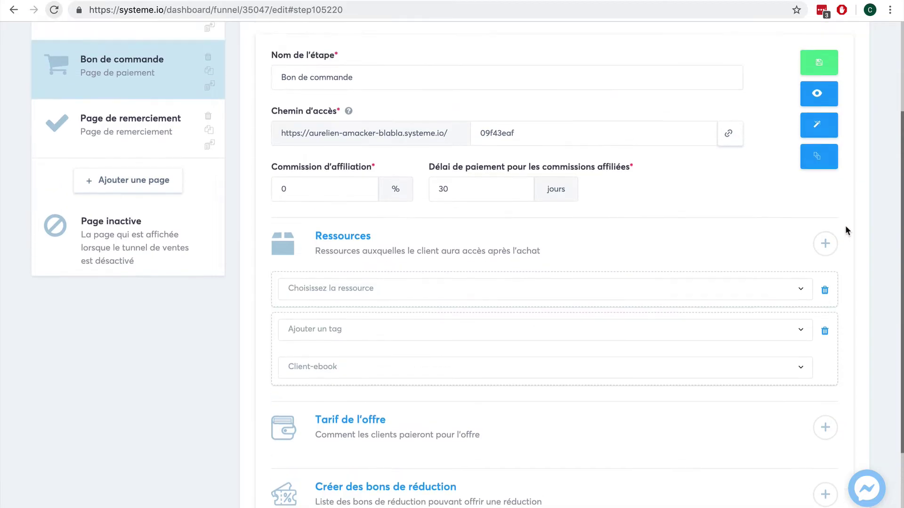
scroll(845, 225, "up", 1)
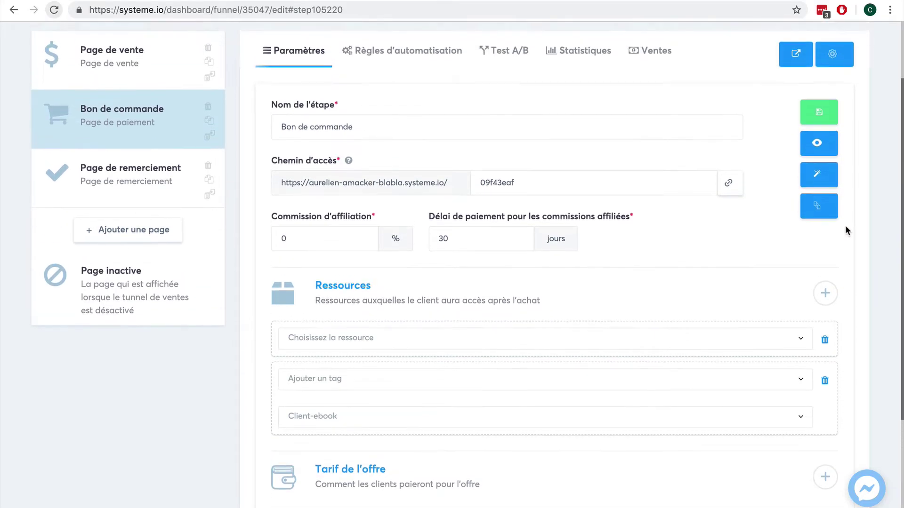
left_click(816, 115)
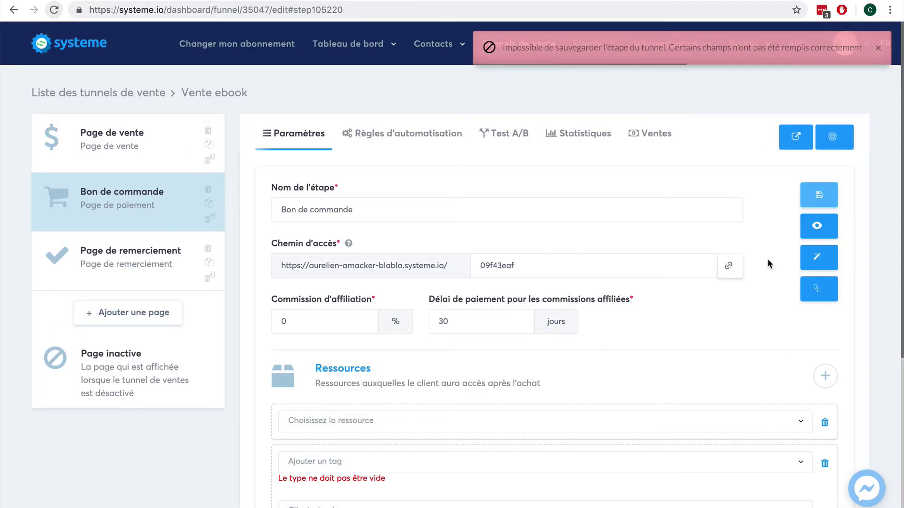
left_click(549, 462)
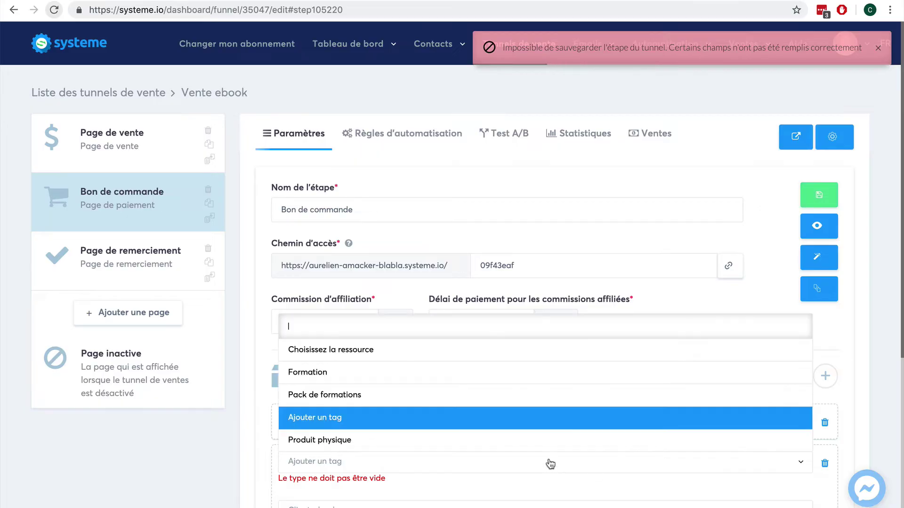
left_click(861, 432)
Step: Delete the empty resource row and save the Bon de commande step
scroll(671, 389, "down", 3)
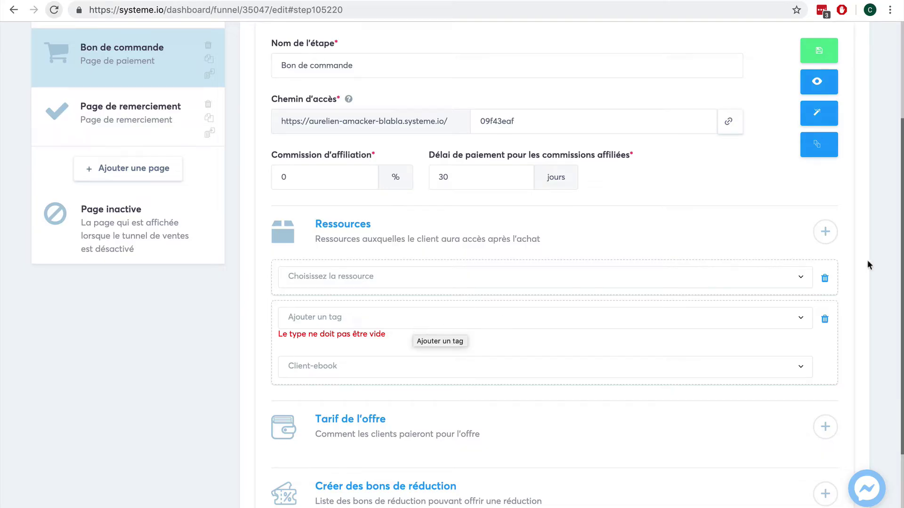
left_click(824, 278)
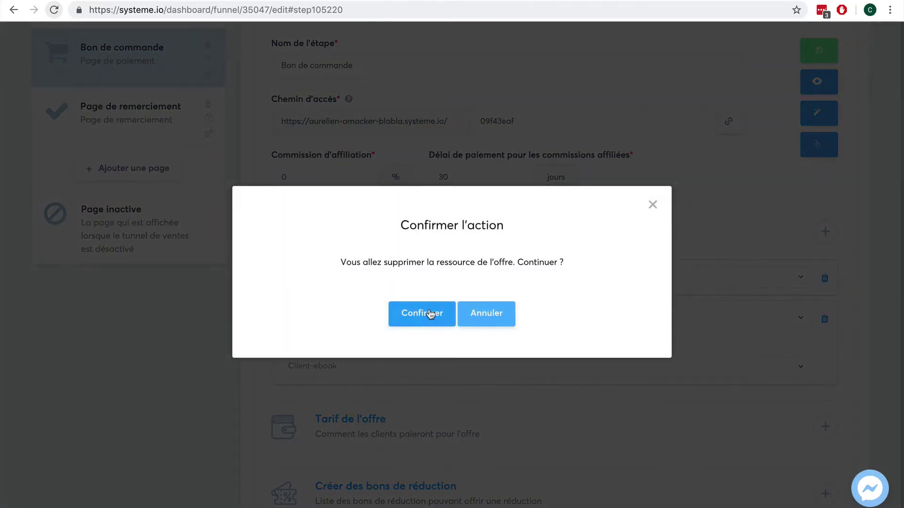
left_click(430, 314)
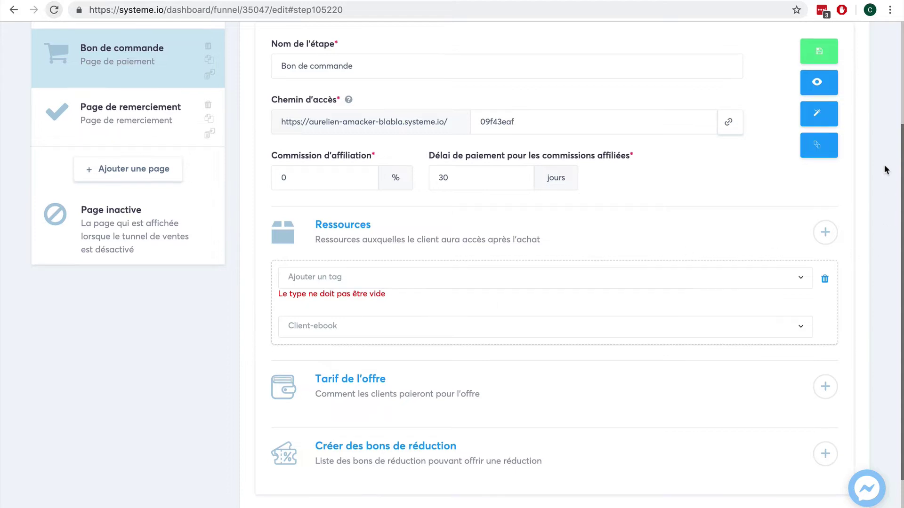
scroll(886, 169, "up", 2)
left_click(817, 75)
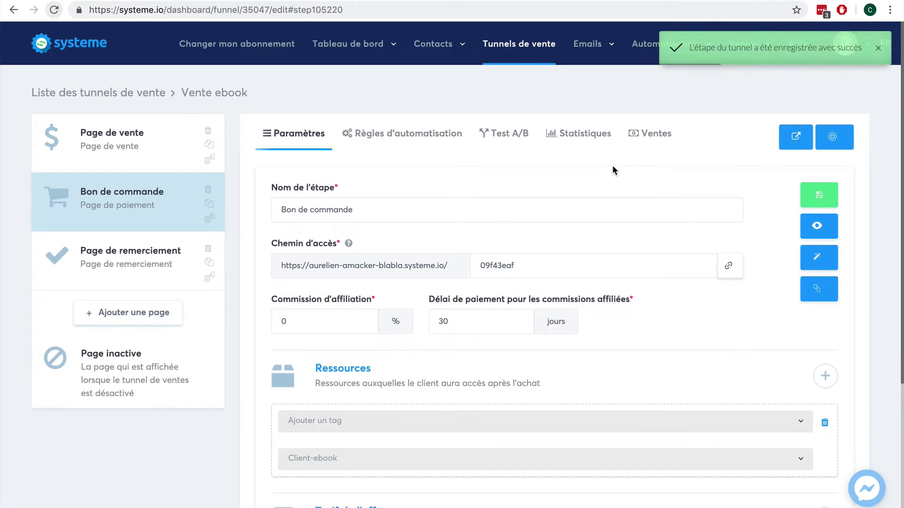
left_click(419, 141)
Step: Add a new action to the Nouvelle vente automation rule
mouse_move(565, 60)
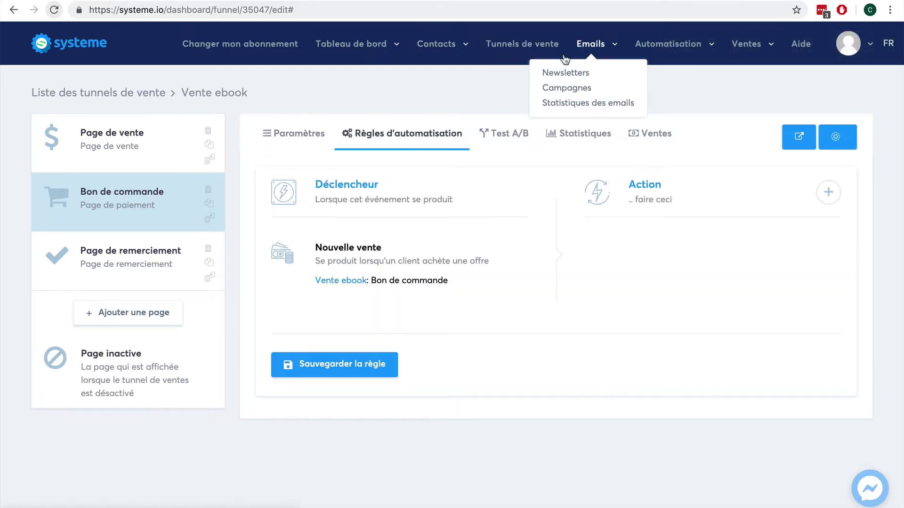
mouse_move(656, 51)
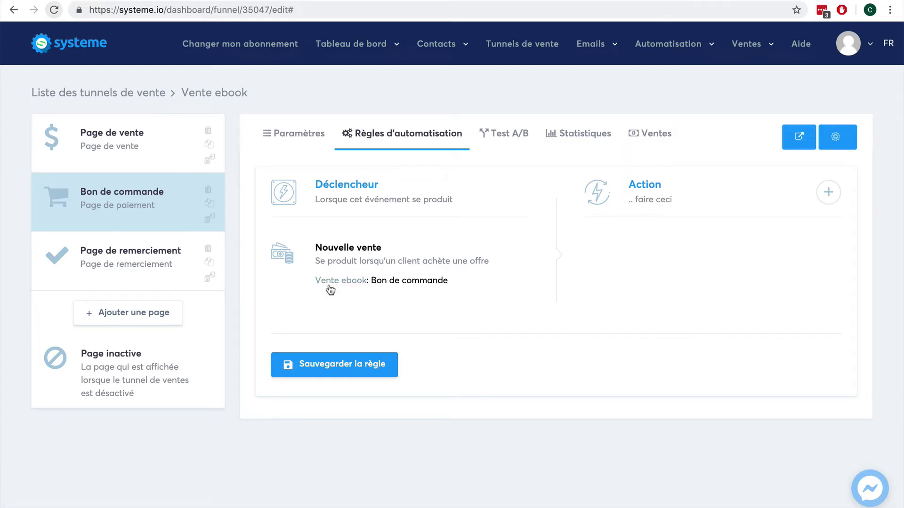
left_click(827, 191)
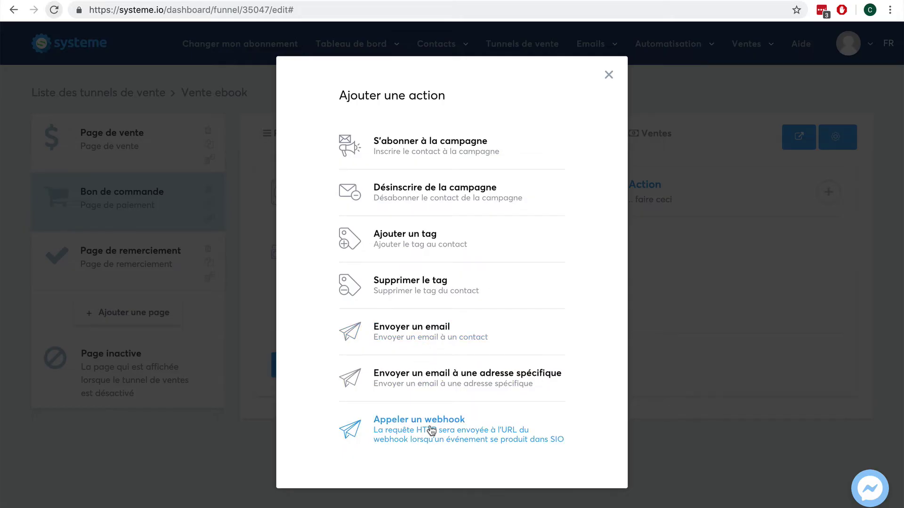
Step: Add a send-email action with subject 'Votre ebook !' and a body thanking the buyer, ebook attached
left_click(418, 345)
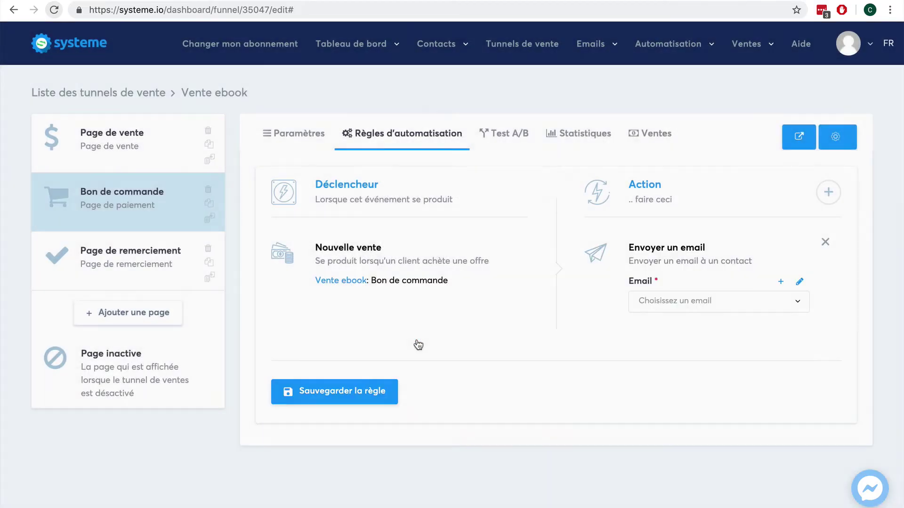
left_click(780, 284)
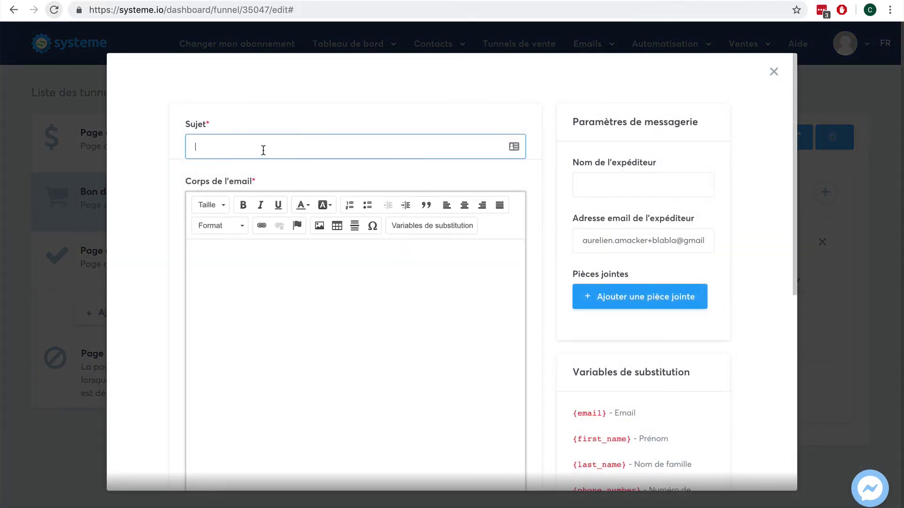
left_click(260, 149)
type("Votre ebook !")
key("Tab")
type("Bonjour")
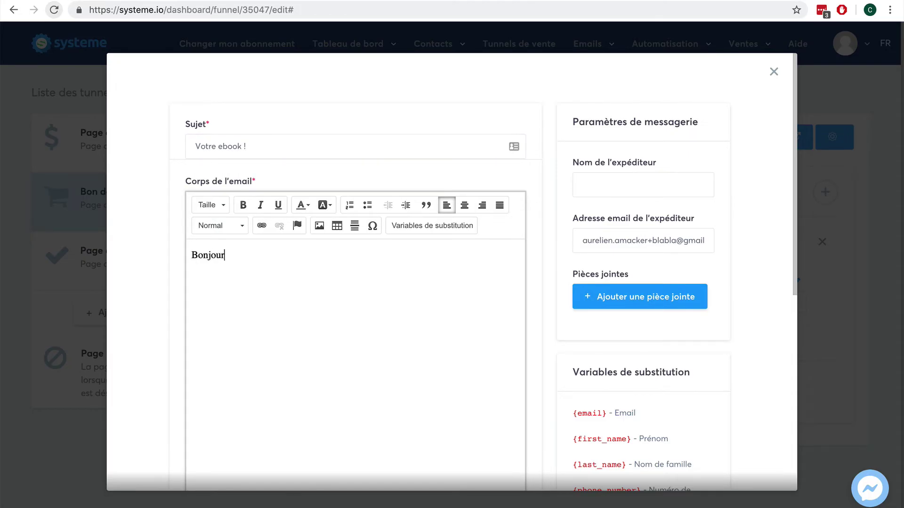
type(", merci pour votre achat.")
key("Return")
key("Return")
type("Voi")
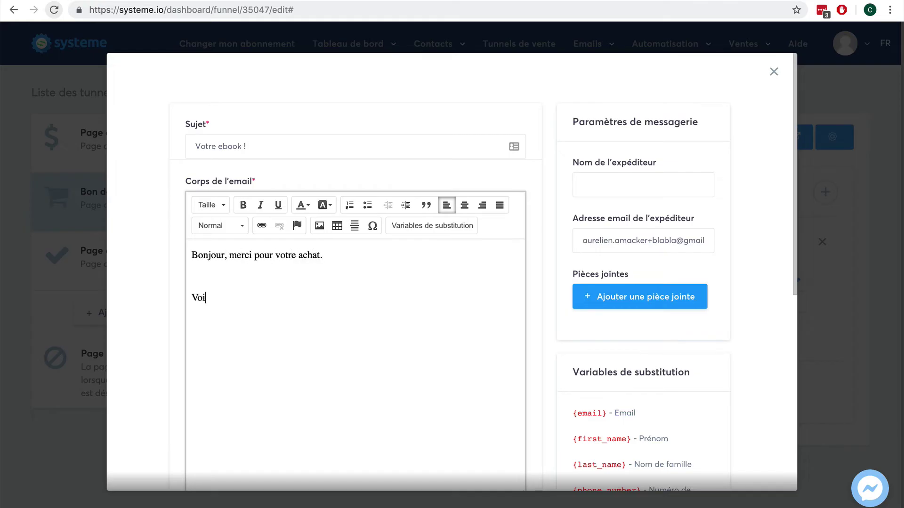
type("ci notre ebook en pièce jointe  ")
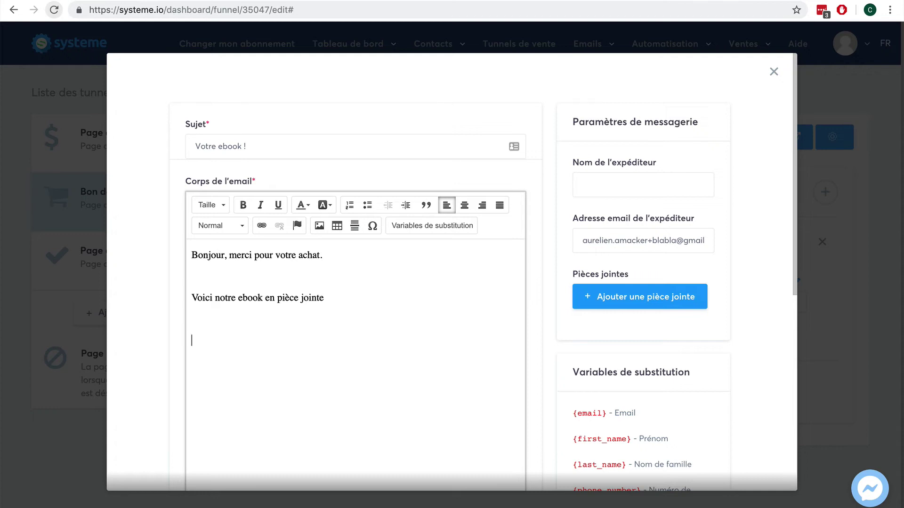
type("Cordialement,")
key("Return")
type("xxx")
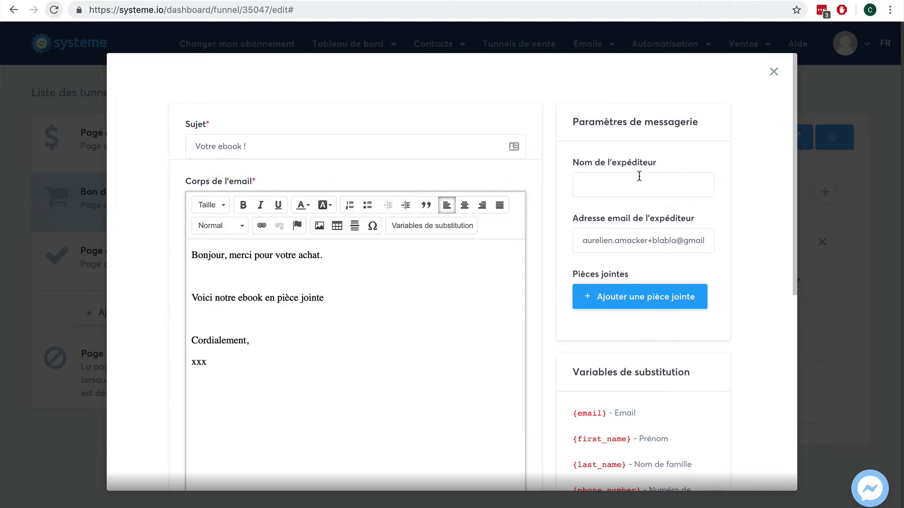
scroll(728, 207, "down", 6)
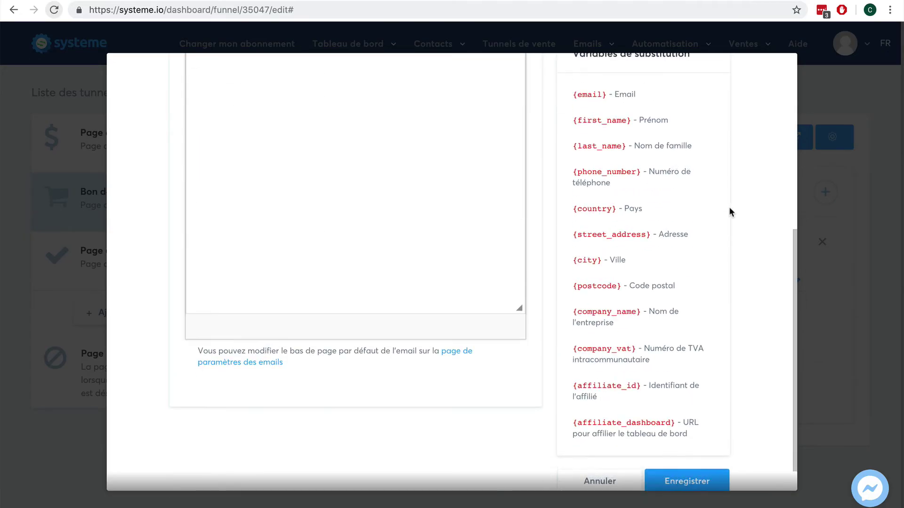
Step: Enter an e-mail address in the sender name field and try saving the email
scroll(728, 207, "up", 6)
left_click(661, 186)
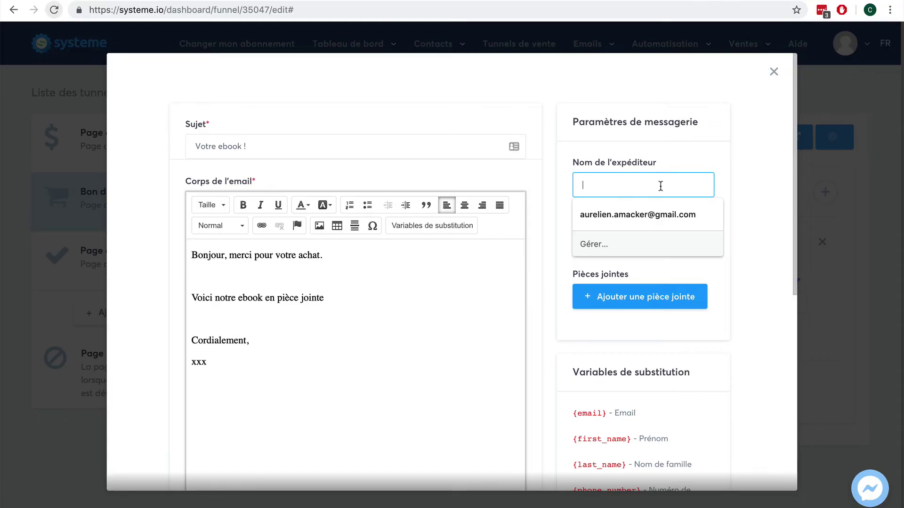
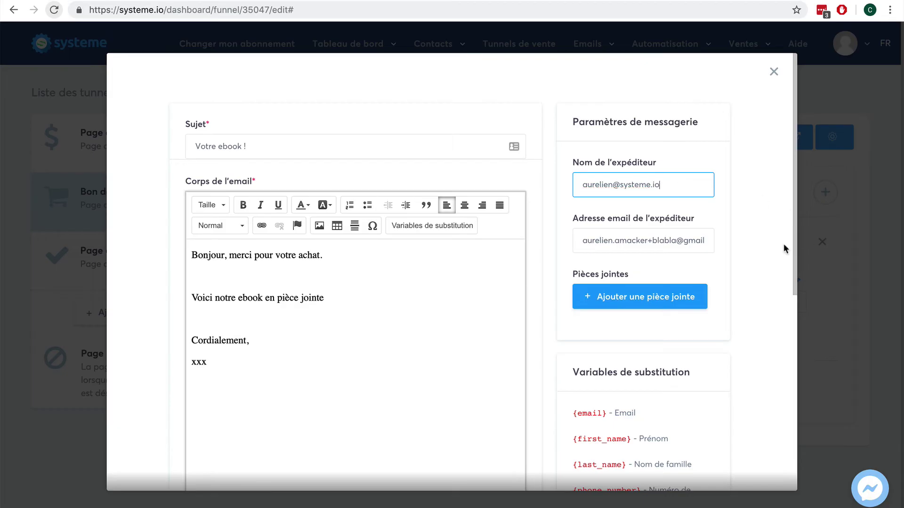
scroll(782, 245, "down", 6)
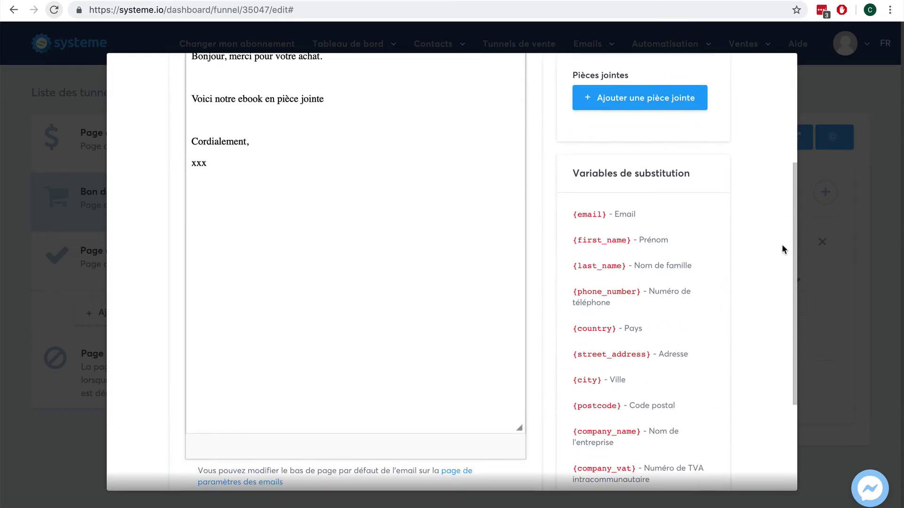
scroll(782, 250, "up", 3)
scroll(782, 250, "down", 4)
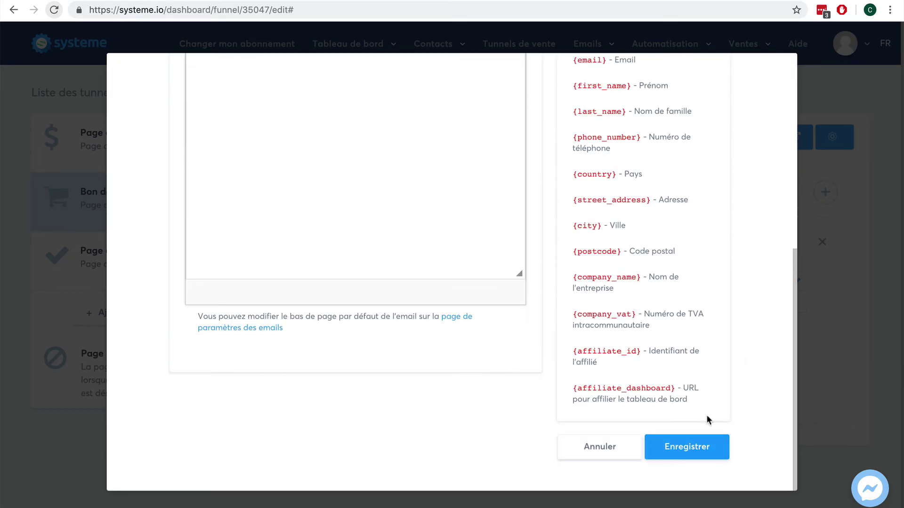
left_click(685, 441)
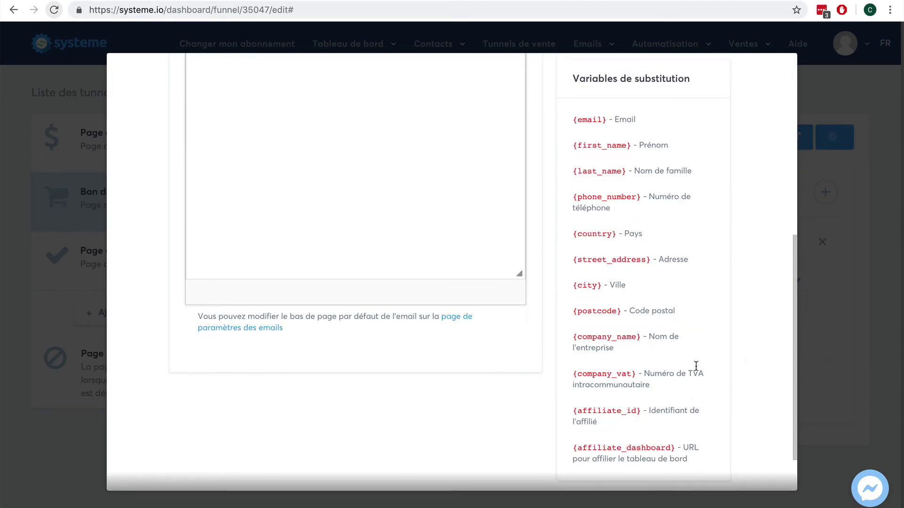
Step: Replace the Gmail sender address with a non-Gmail one, enter the sender's name, and save
scroll(696, 364, "up", 6)
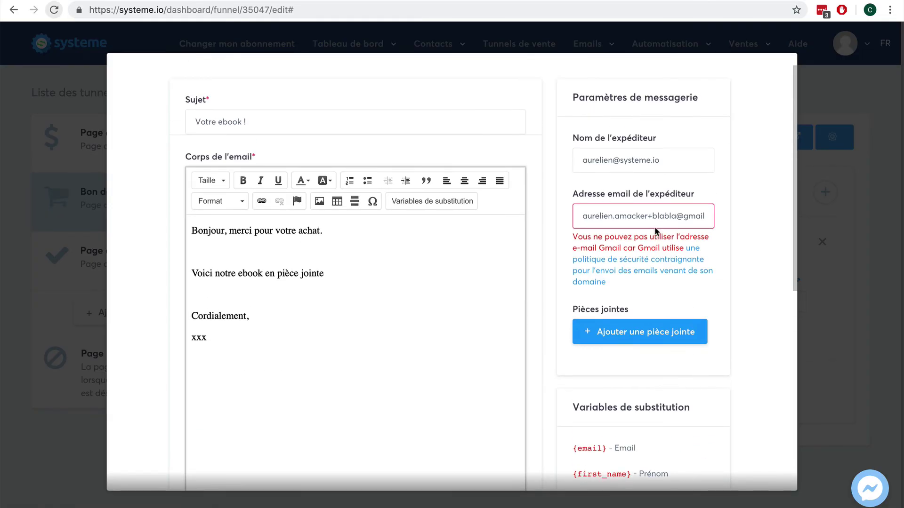
left_click_drag(682, 160, 555, 160)
key("ctrl+c")
key("BackSpace")
left_click_drag(580, 212, 732, 217)
key("ctrl+v")
left_click(649, 165)
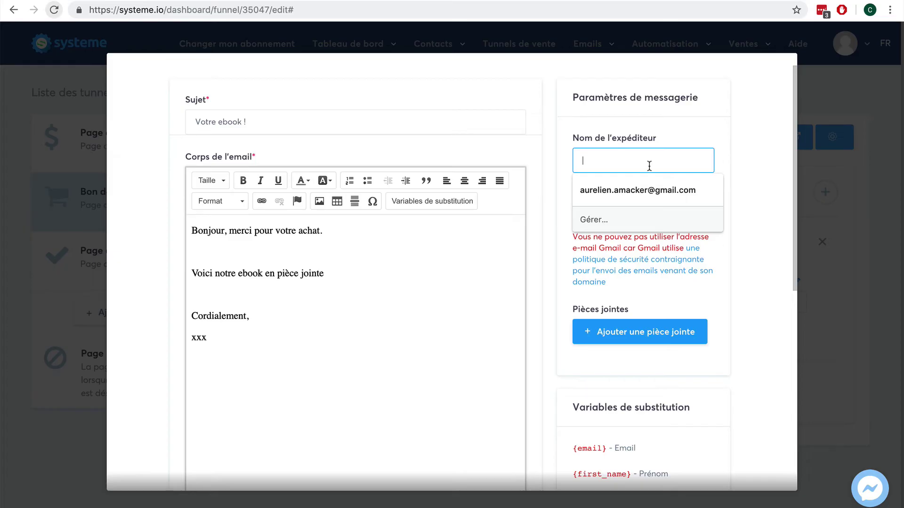
type("Aurelien")
left_click(757, 143)
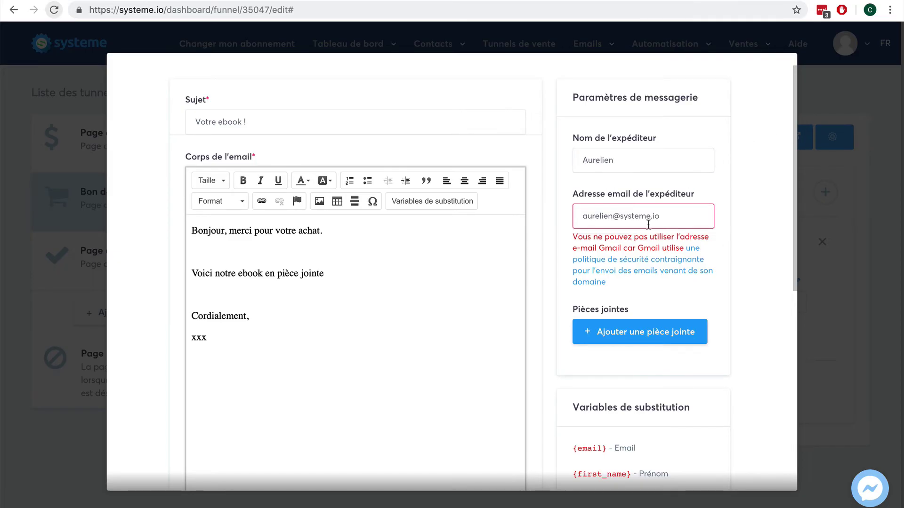
scroll(688, 218, "down", 2)
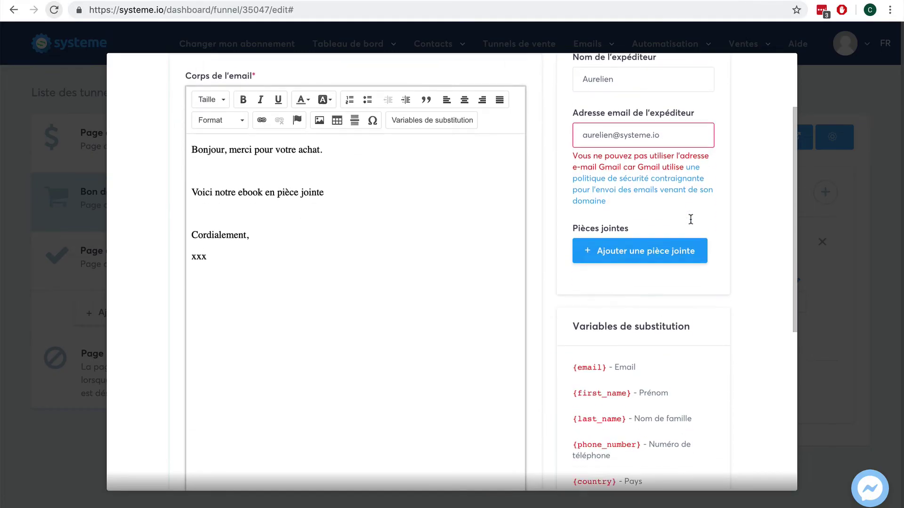
triple_click(652, 126)
left_click(632, 125)
scroll(741, 231, "down", 6)
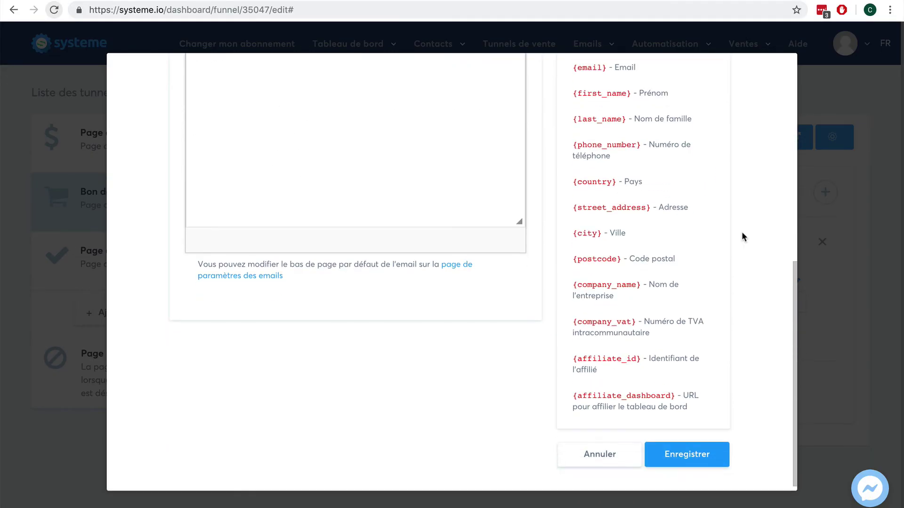
left_click(685, 454)
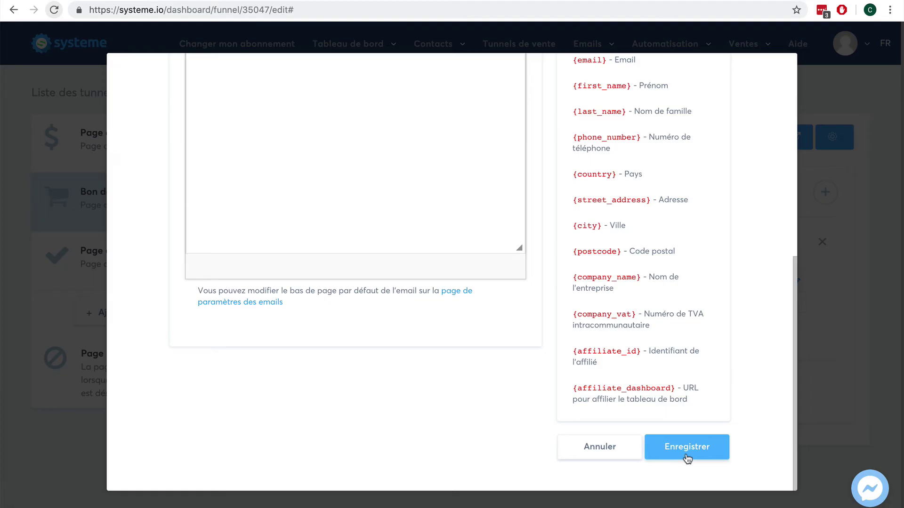
Step: Change the sender address domain to free.fr and save the 'Votre ebook !' email
left_click(689, 453)
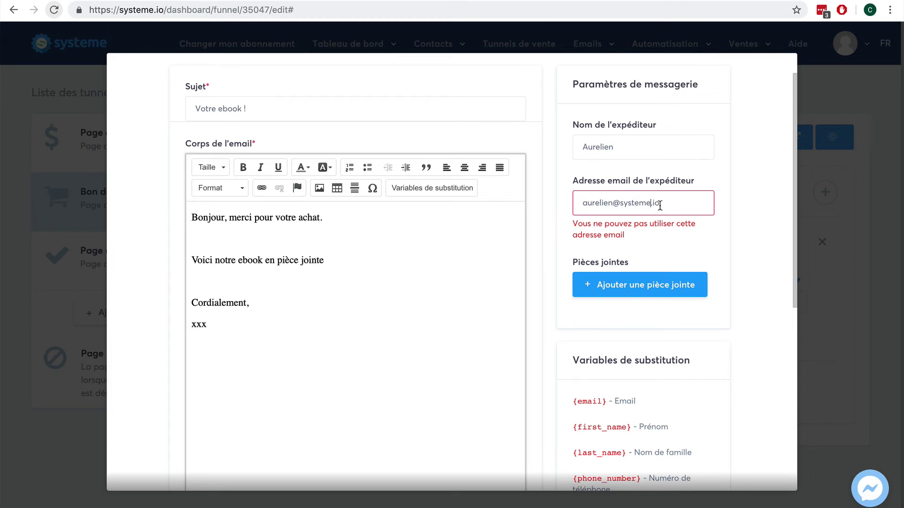
left_click(653, 203)
key("BackSpace")
scroll(755, 267, "down", 7)
left_click(696, 452)
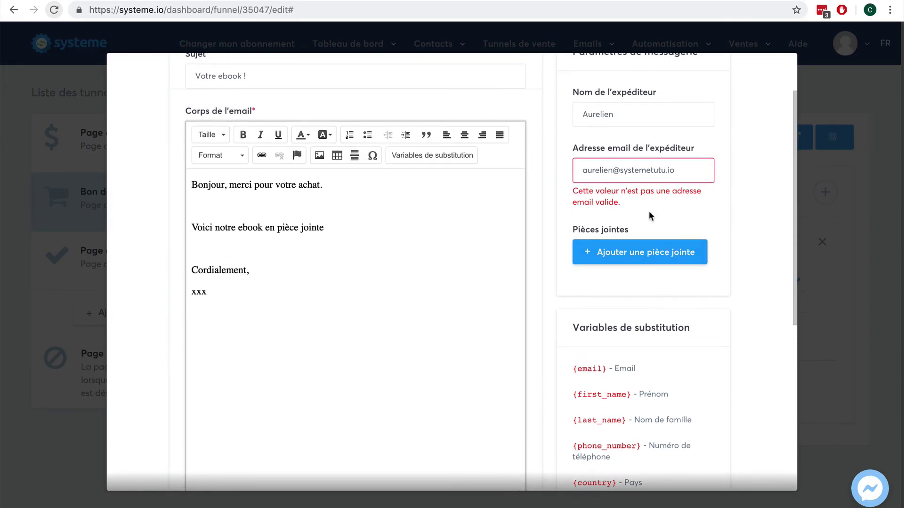
left_click_drag(690, 170, 620, 170)
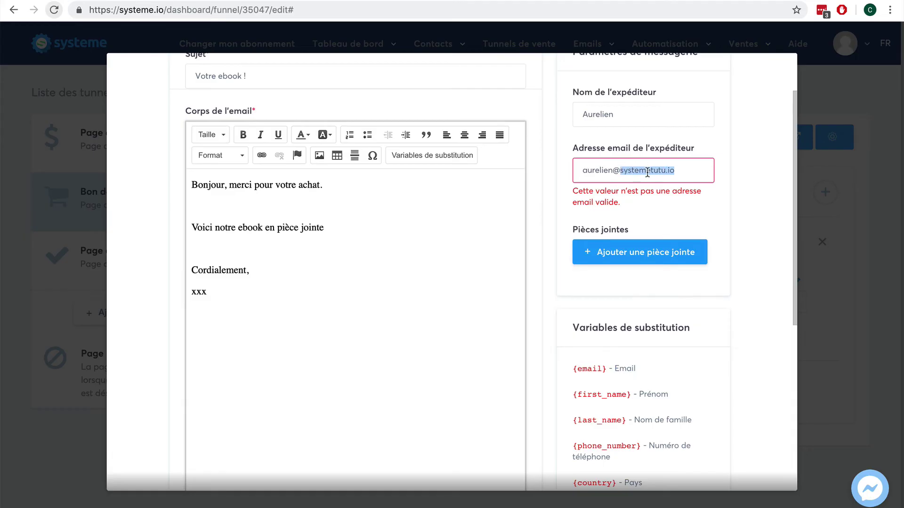
type("free")
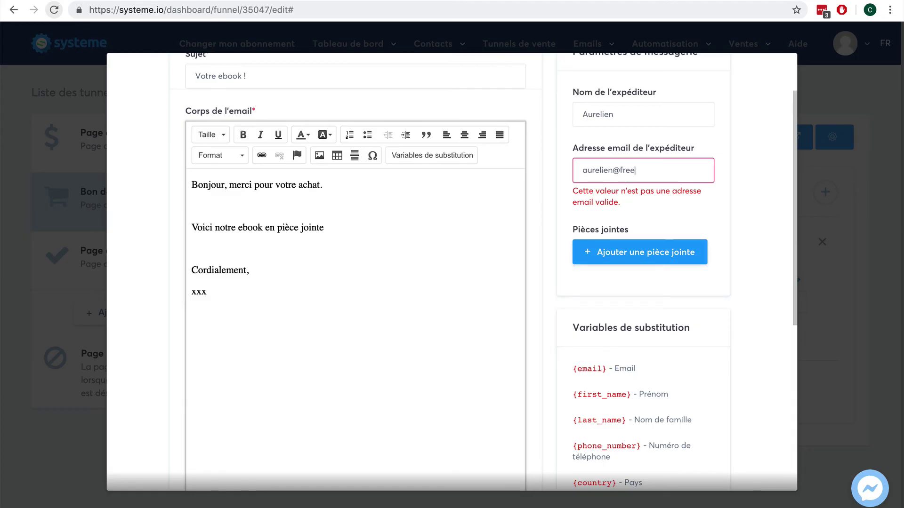
type(".fr")
scroll(724, 249, "down", 6)
left_click(692, 462)
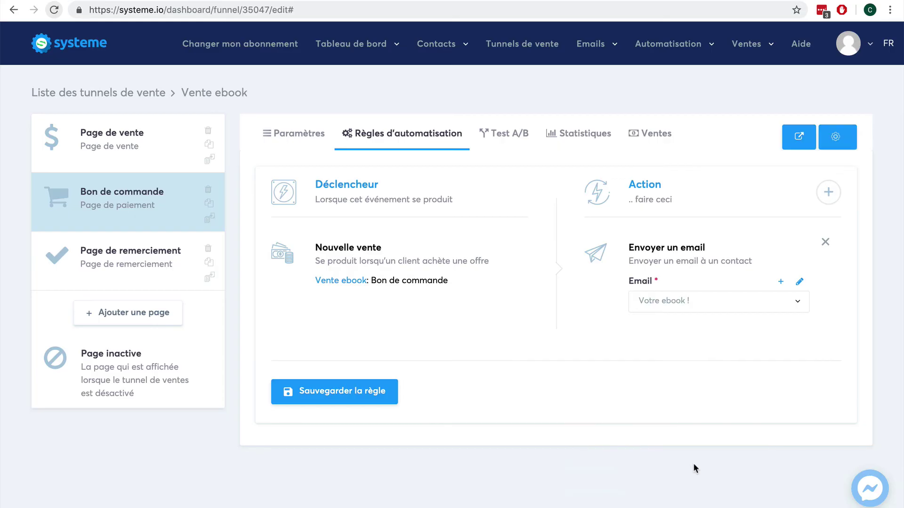
Step: Save the sale email rule and set the order page's affiliate commission to 40%
left_click(341, 395)
left_click(304, 135)
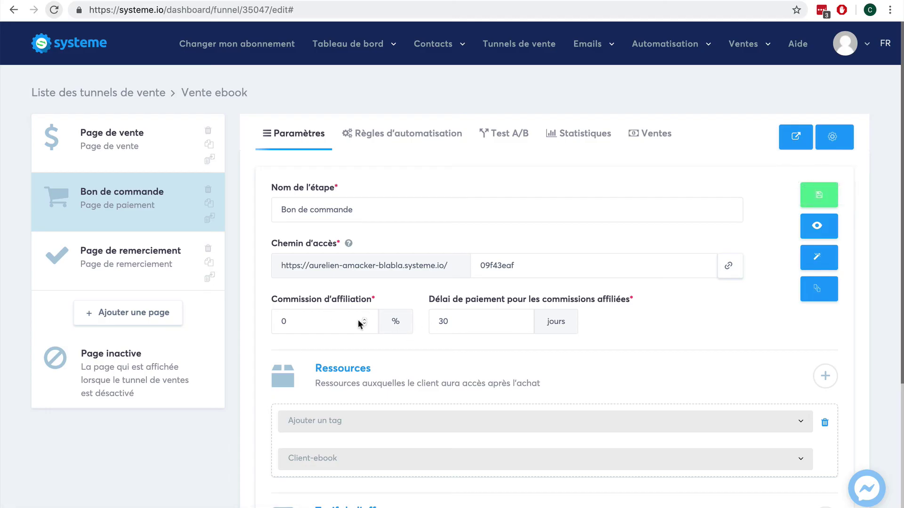
left_click(300, 319)
double_click(282, 320)
type("40")
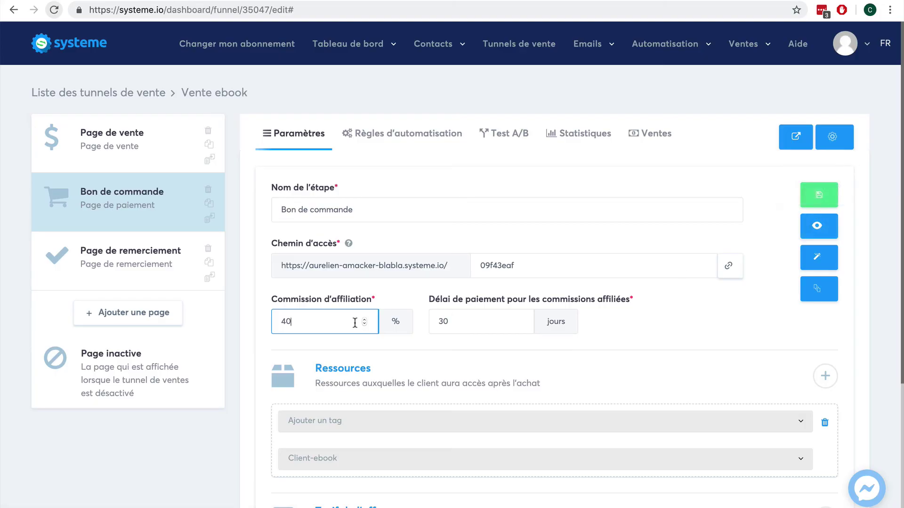
Step: Preview the order page in a new tab
scroll(706, 335, "down", 5)
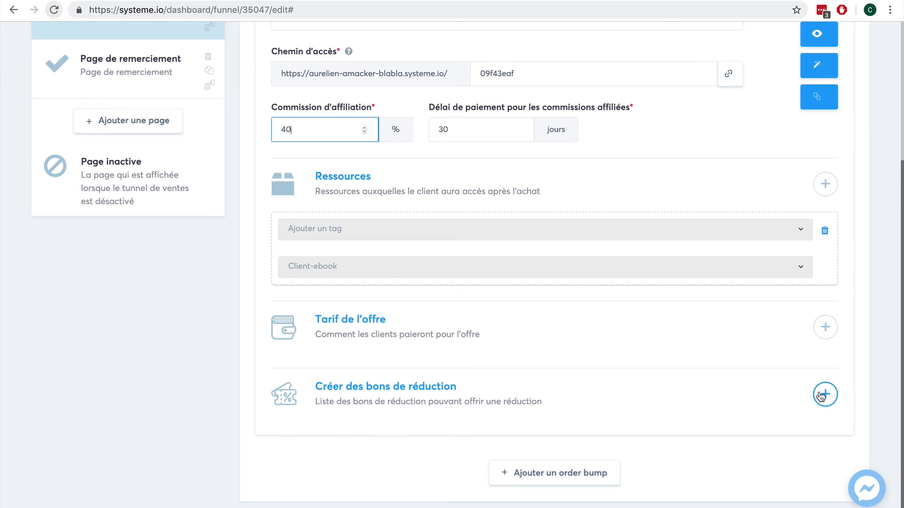
scroll(821, 395, "up", 5)
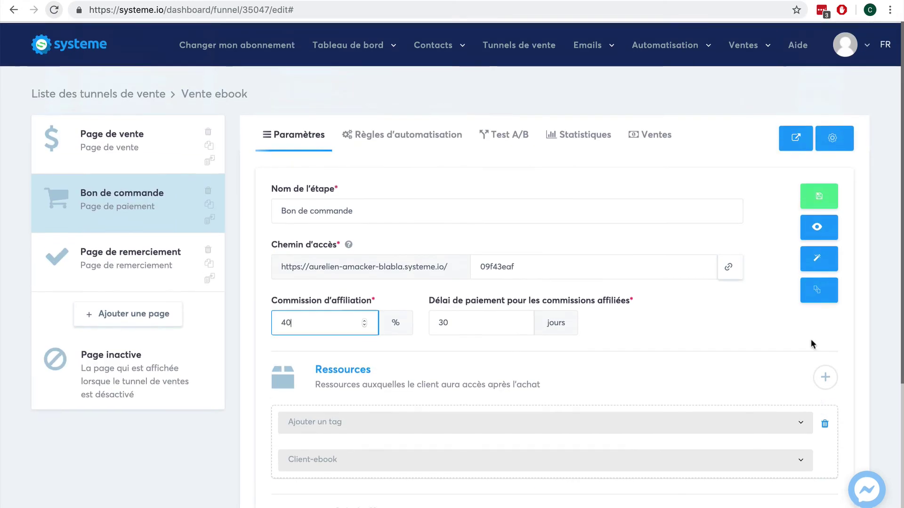
left_click(816, 228)
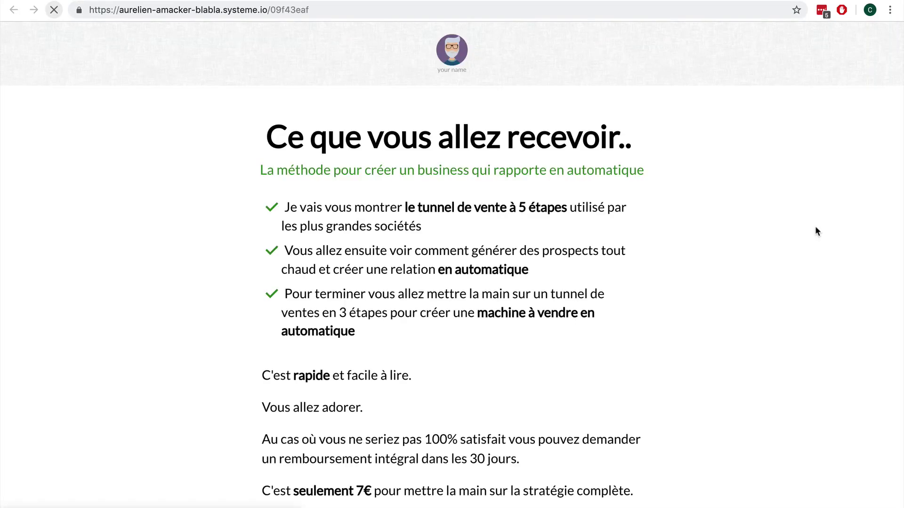
Step: Scroll through the live checkout form and look at the country list without changing it
scroll(772, 289, "down", 2)
scroll(771, 289, "down", 5)
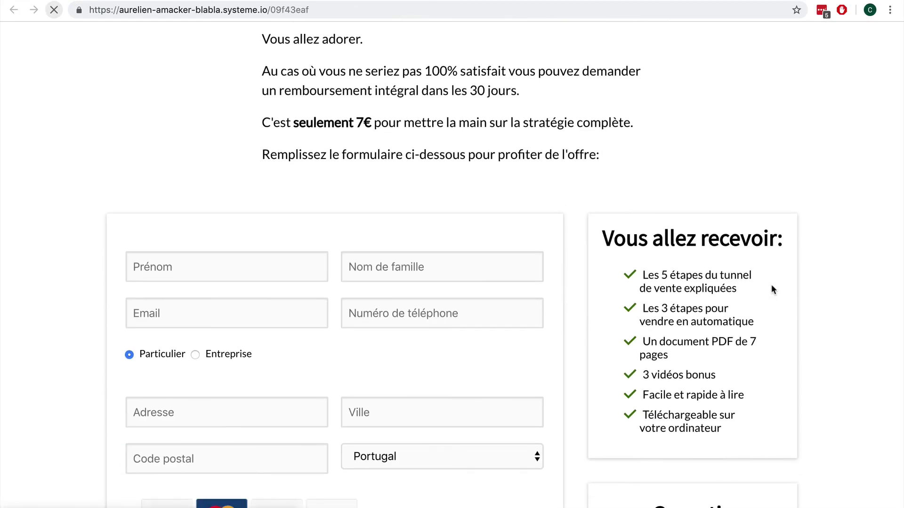
scroll(772, 289, "down", 10)
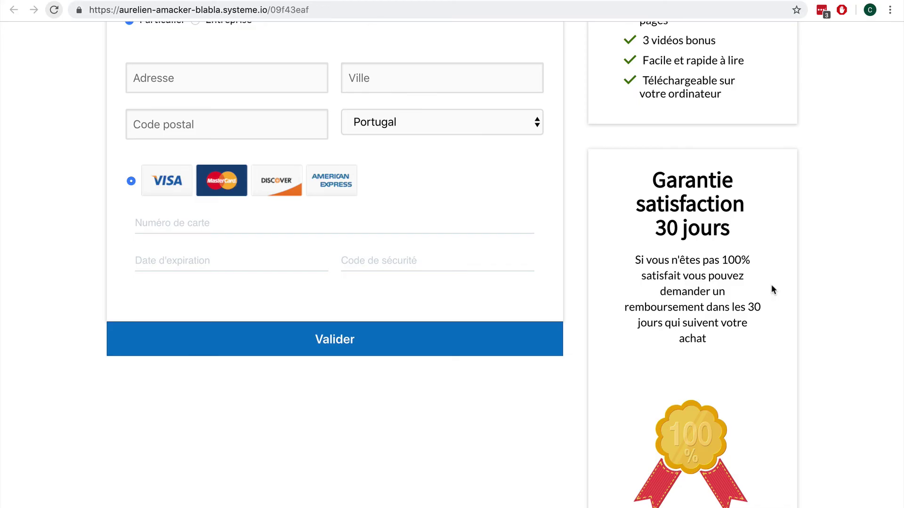
scroll(769, 286, "up", 5)
scroll(770, 286, "down", 2)
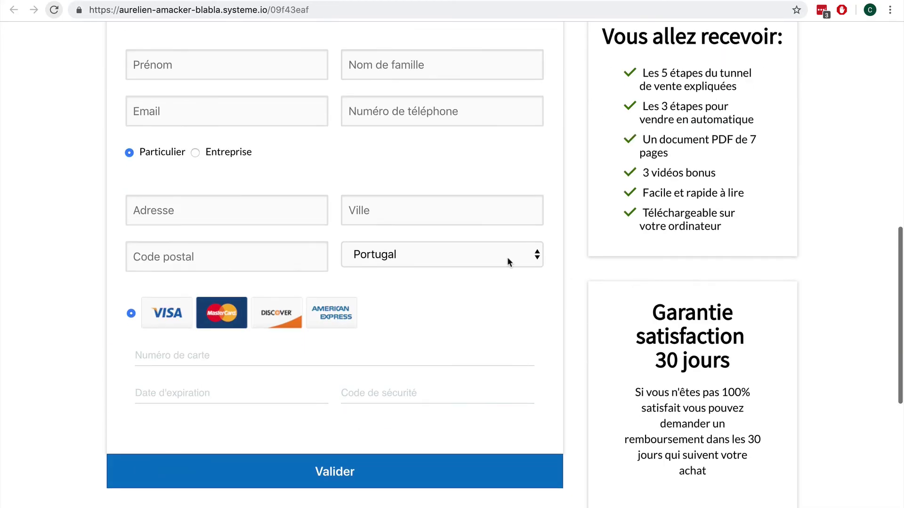
left_click(462, 255)
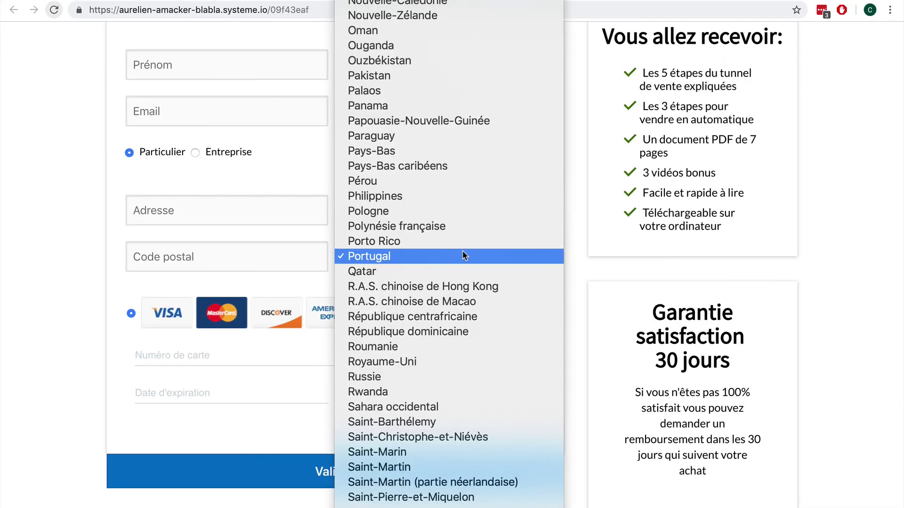
left_click(84, 264)
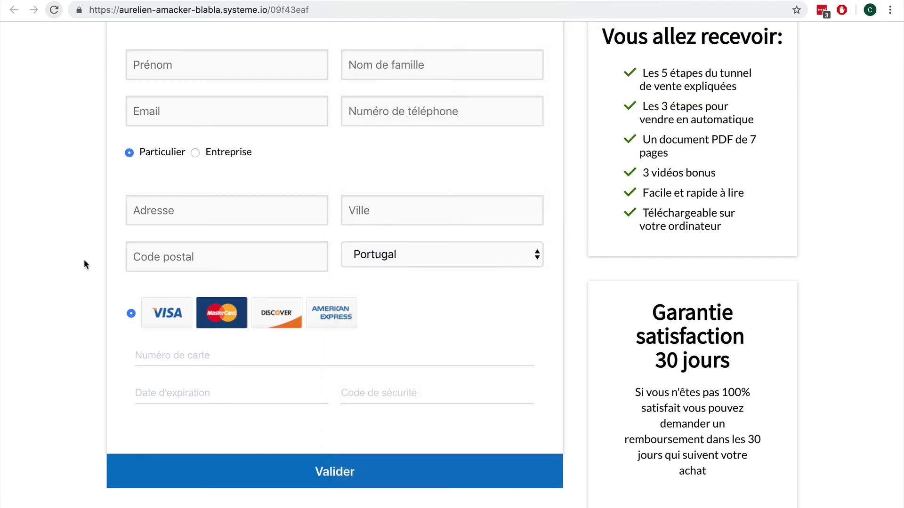
Step: Select France as the country on the order form
scroll(160, 266, "up", 3)
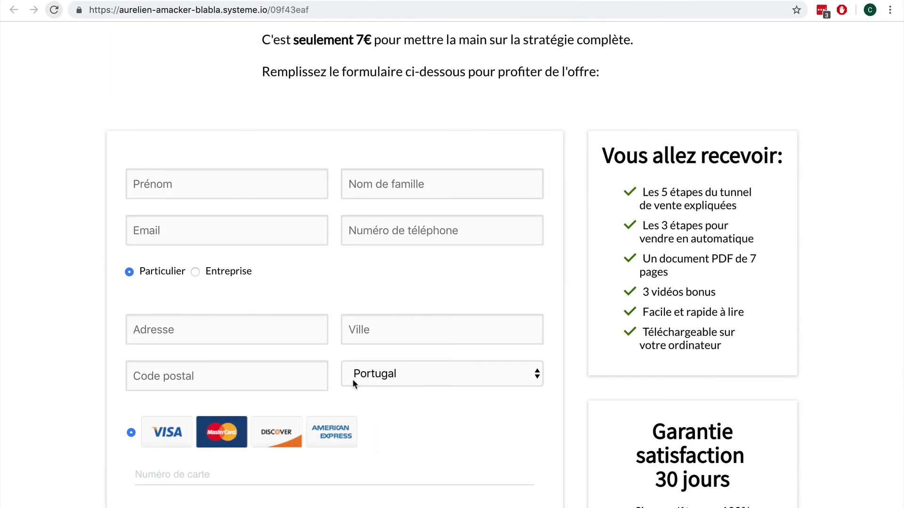
left_click(427, 372)
type("fr")
key("Return")
Step: Review the rest of the form, then close the preview to return to the funnel editor
scroll(444, 325, "up", 8)
scroll(450, 317, "down", 10)
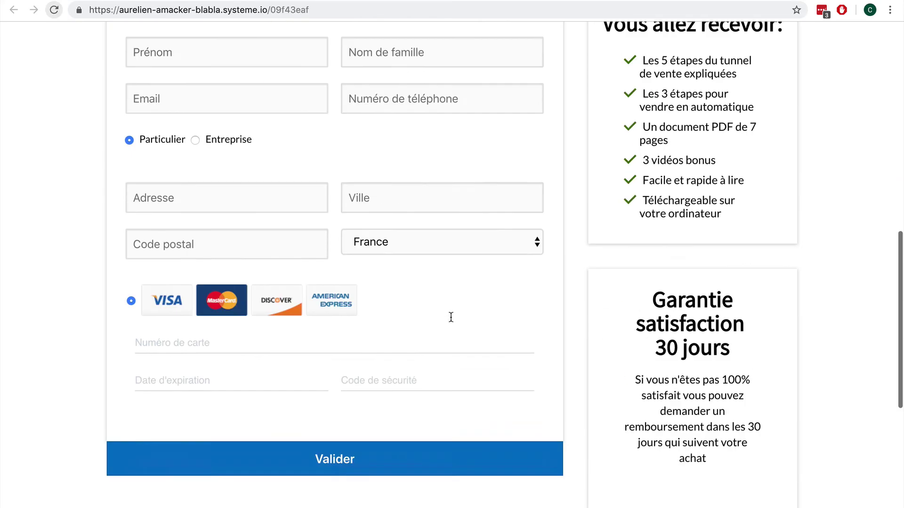
scroll(450, 317, "down", 1)
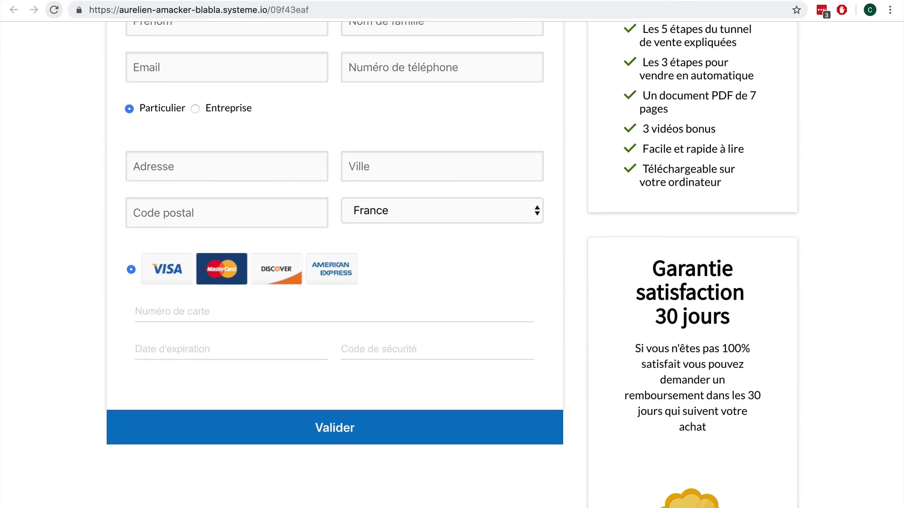
key("super+w")
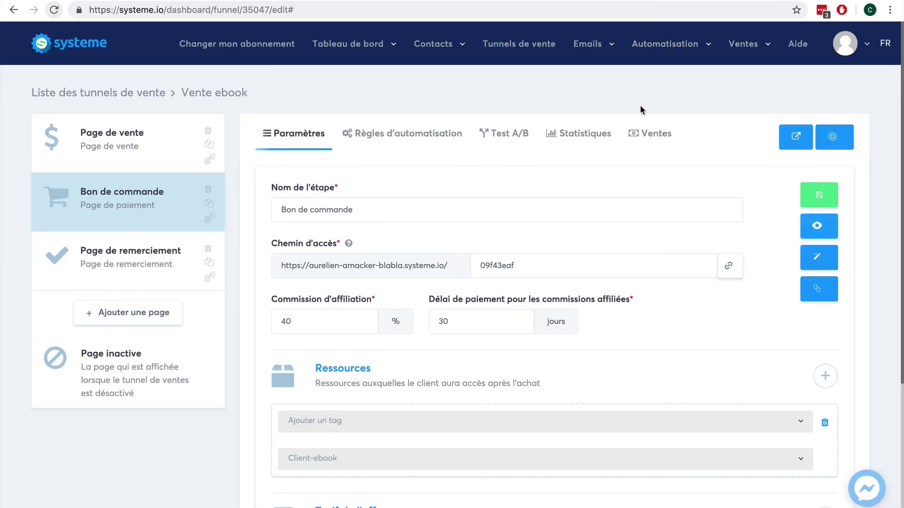